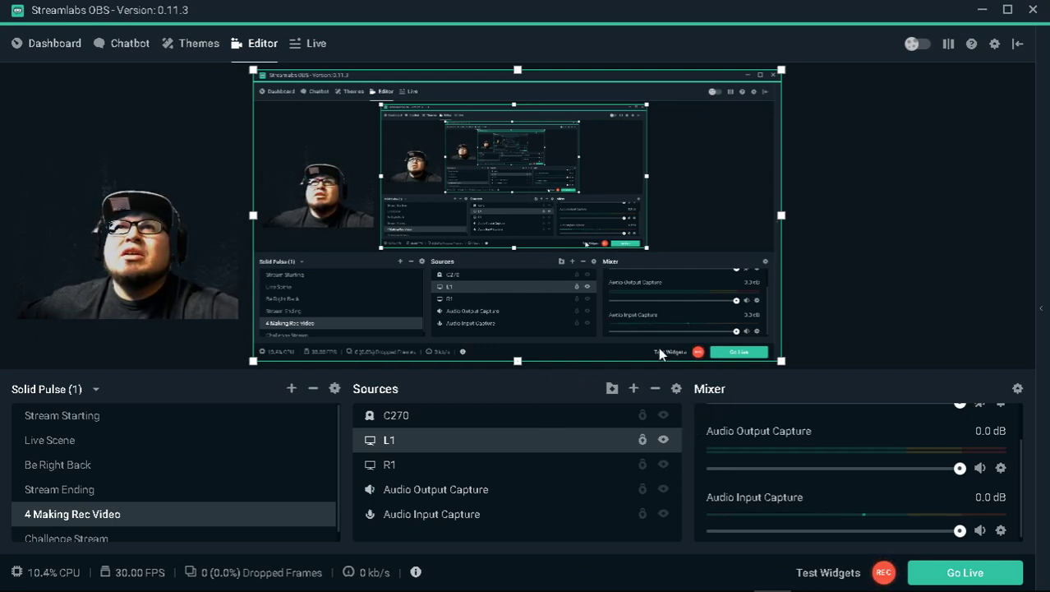
Review the streaming service settings and the advanced streaming output settings, including encoder, presets, target bitrate and keyframe interval
left_click(994, 45)
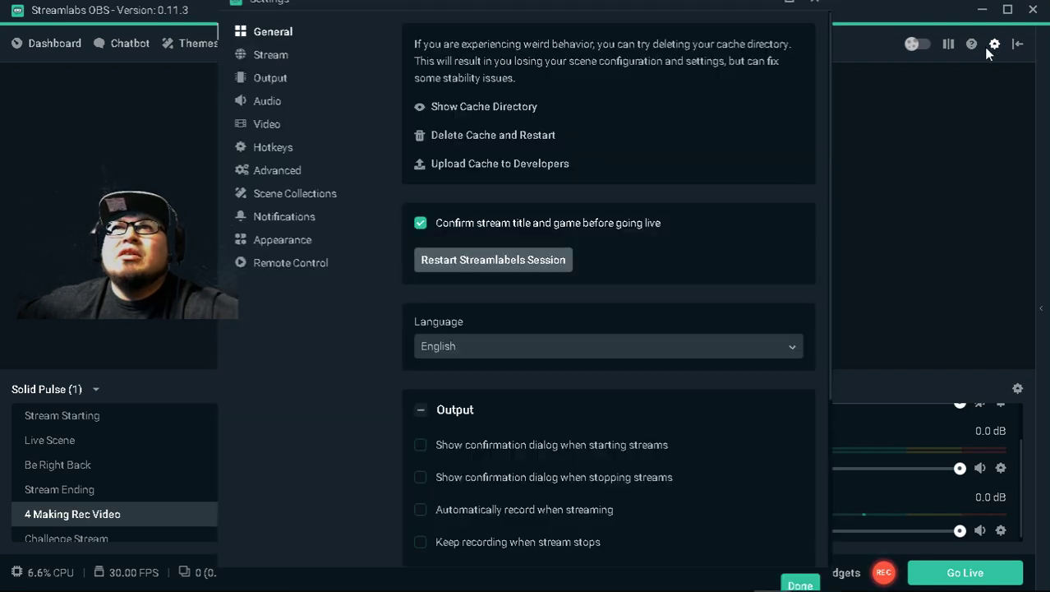
left_click(269, 57)
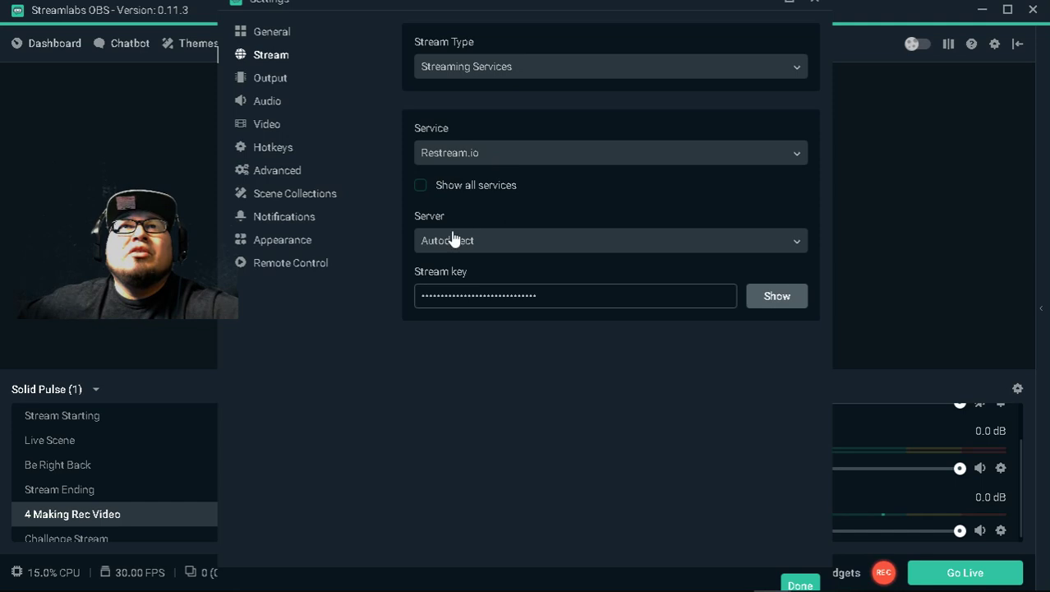
left_click(271, 80)
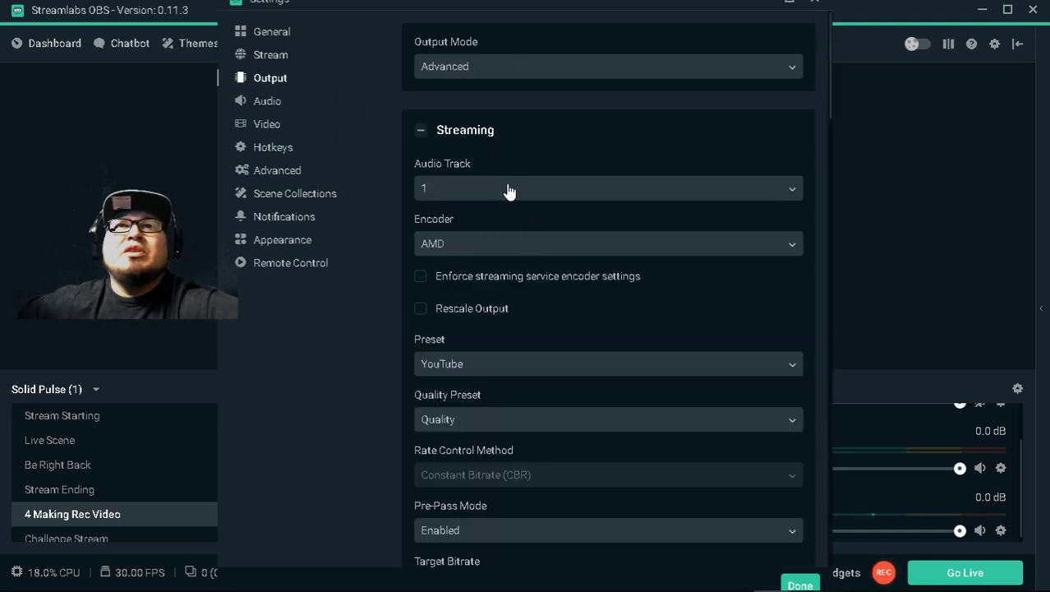
scroll(535, 120, "down", 1)
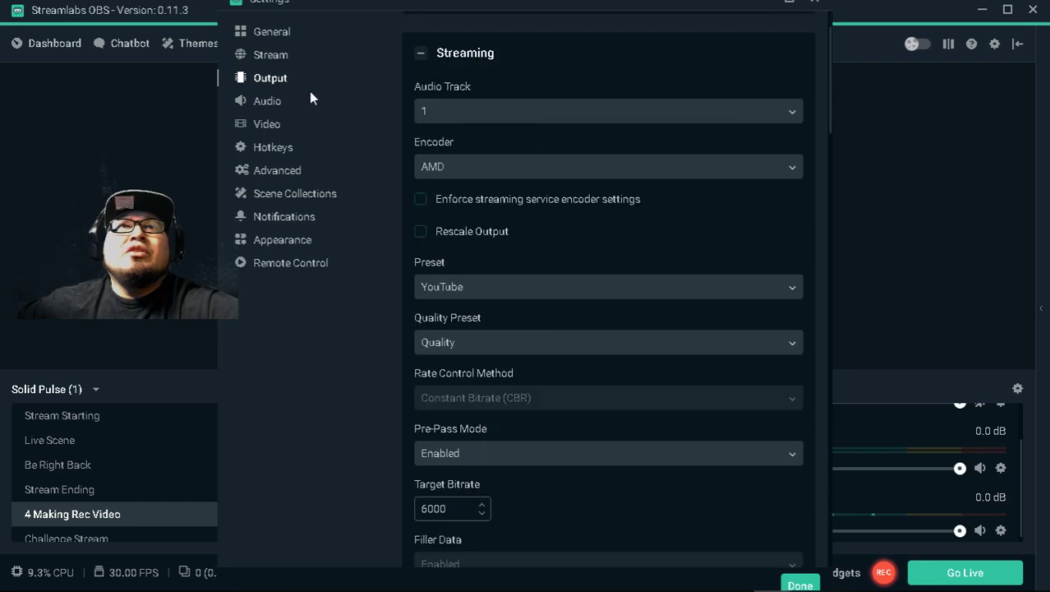
scroll(534, 146, "up", 1)
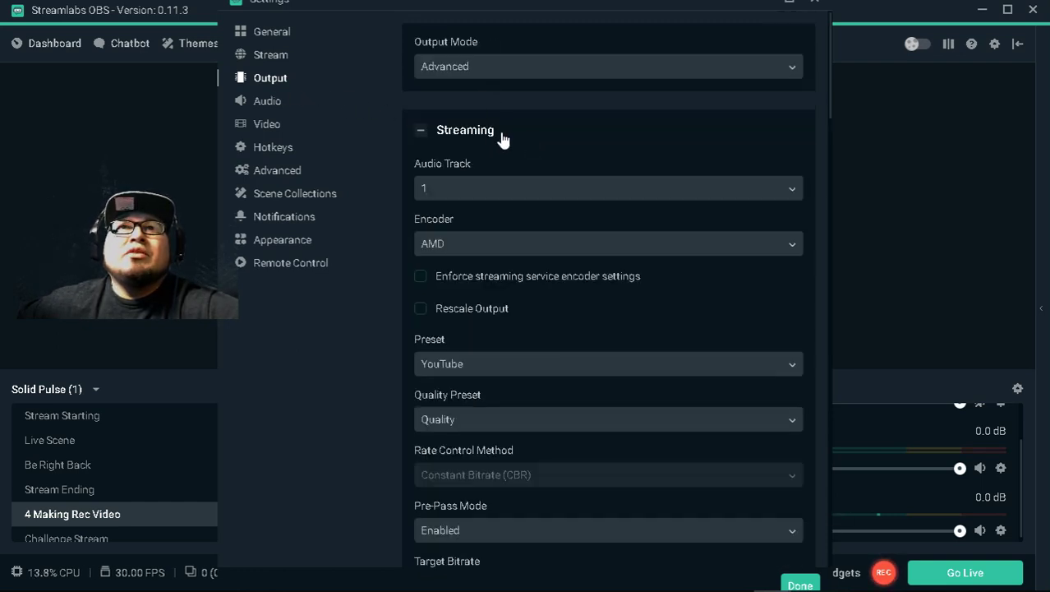
scroll(501, 138, "down", 1)
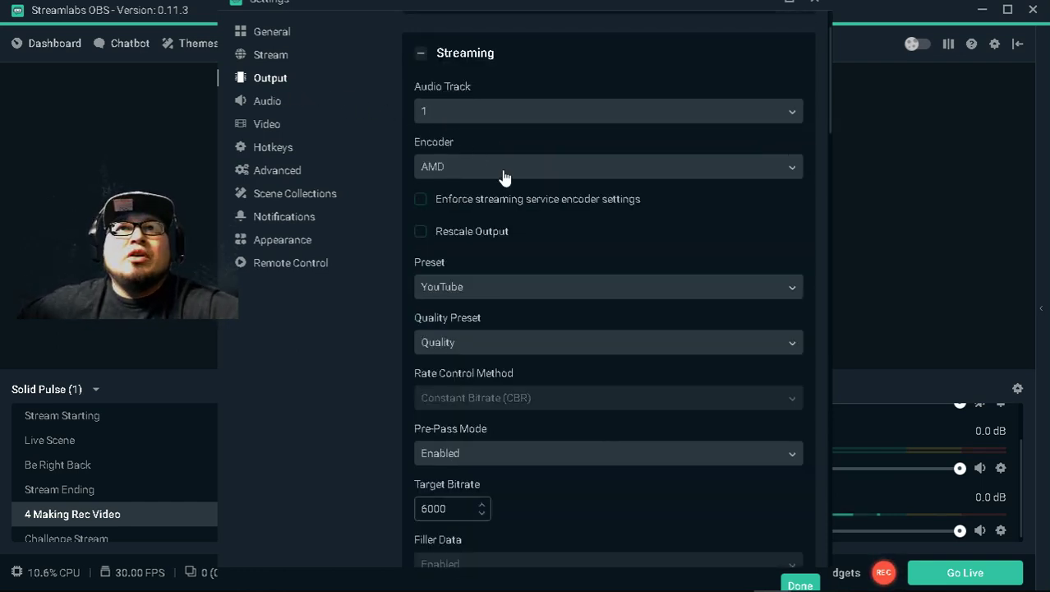
scroll(477, 173, "down", 1)
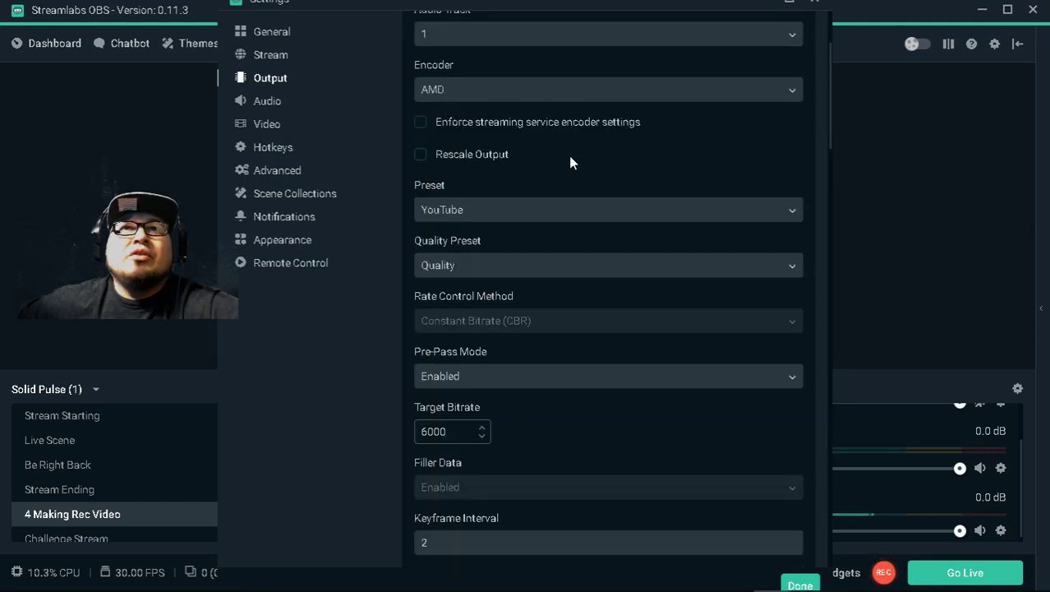
scroll(521, 163, "down", 2)
scroll(469, 152, "up", 1)
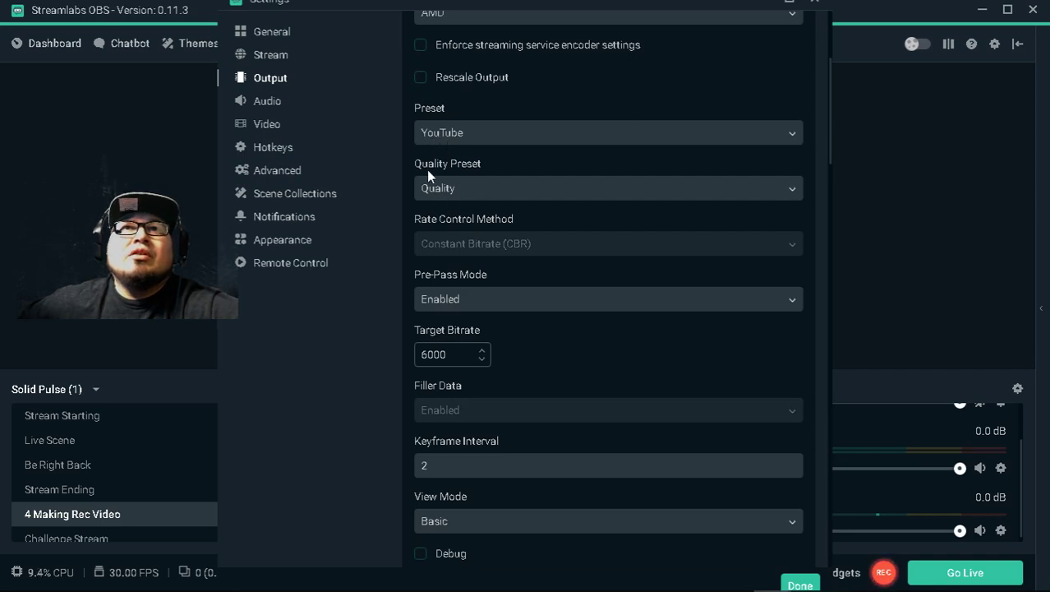
scroll(555, 192, "down", 1)
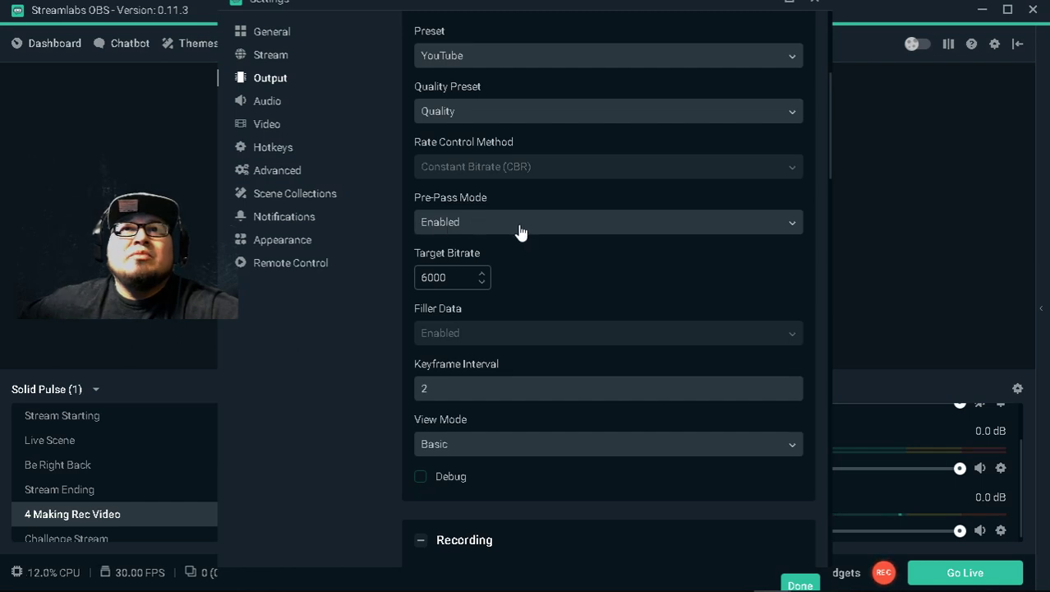
scroll(475, 233, "down", 1)
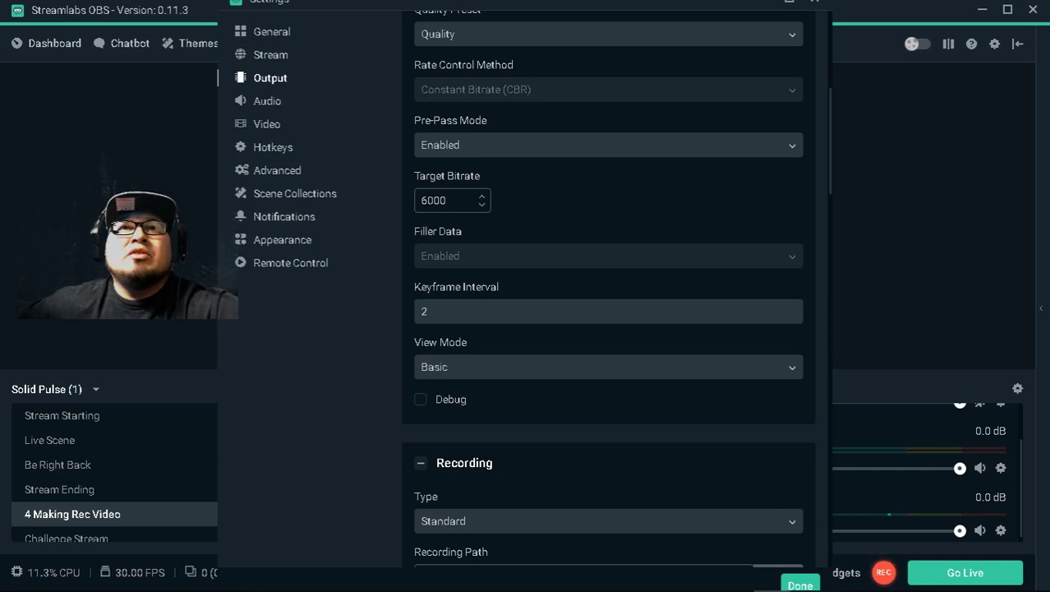
scroll(442, 261, "down", 1)
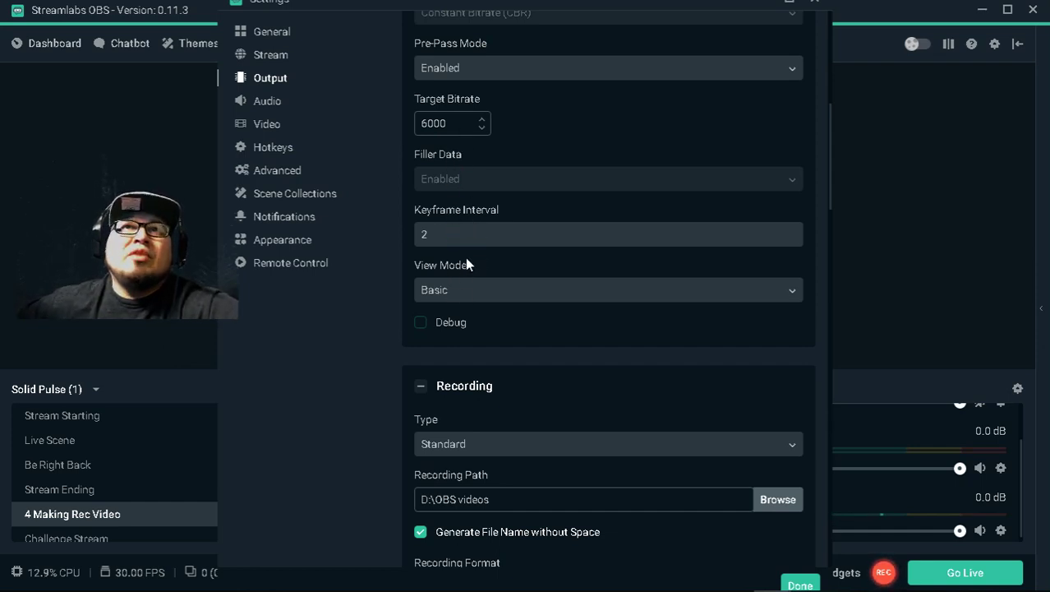
scroll(465, 265, "up", 6)
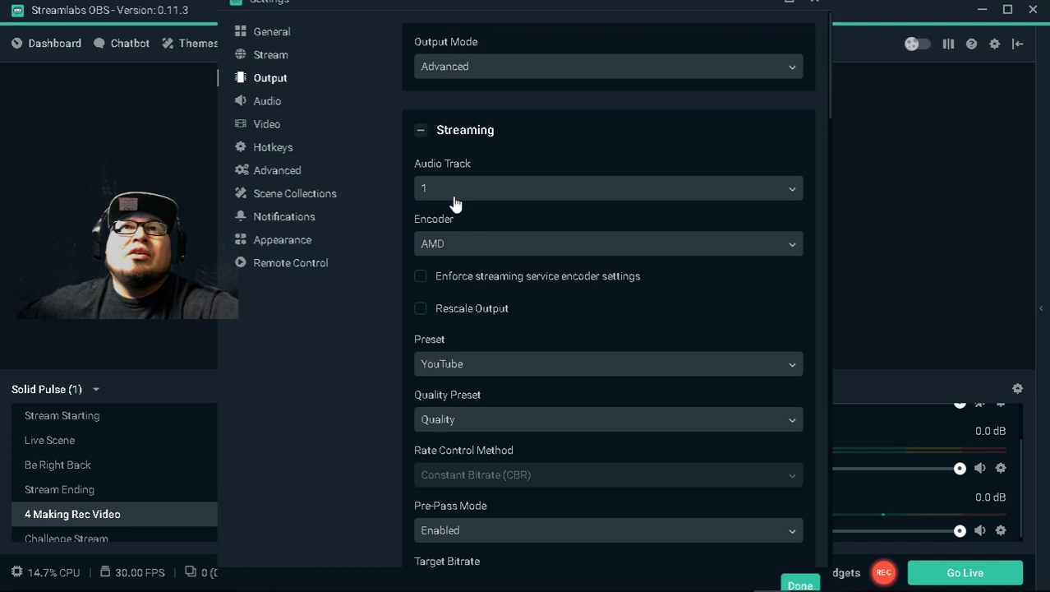
scroll(477, 249, "down", 1)
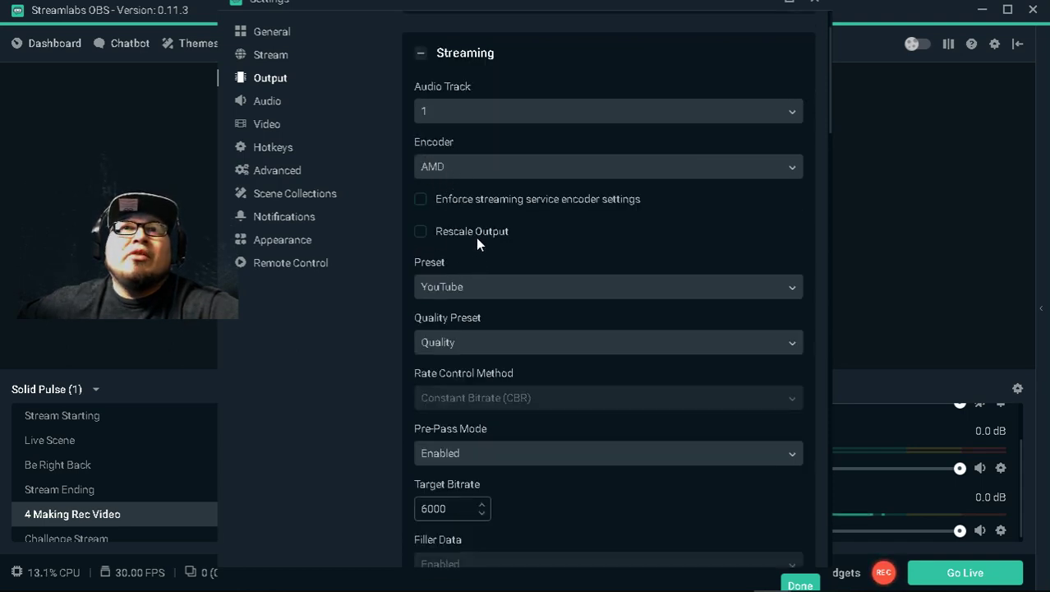
scroll(460, 238, "down", 1)
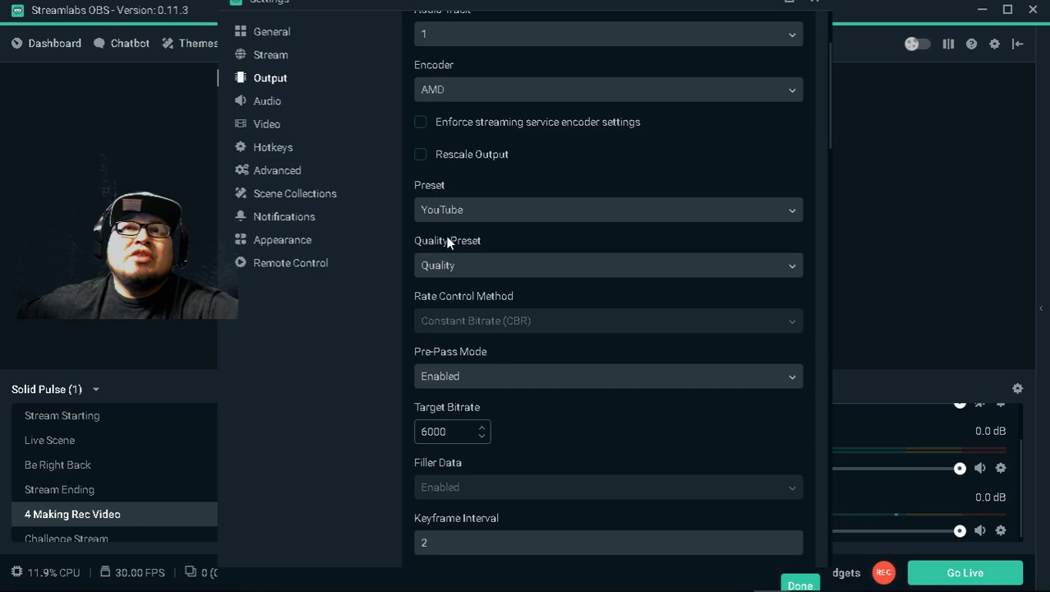
Review the recording output settings, from recording path and format to target bitrate and keyframe interval, and close the settings
scroll(460, 257, "down", 5)
scroll(461, 262, "down", 2)
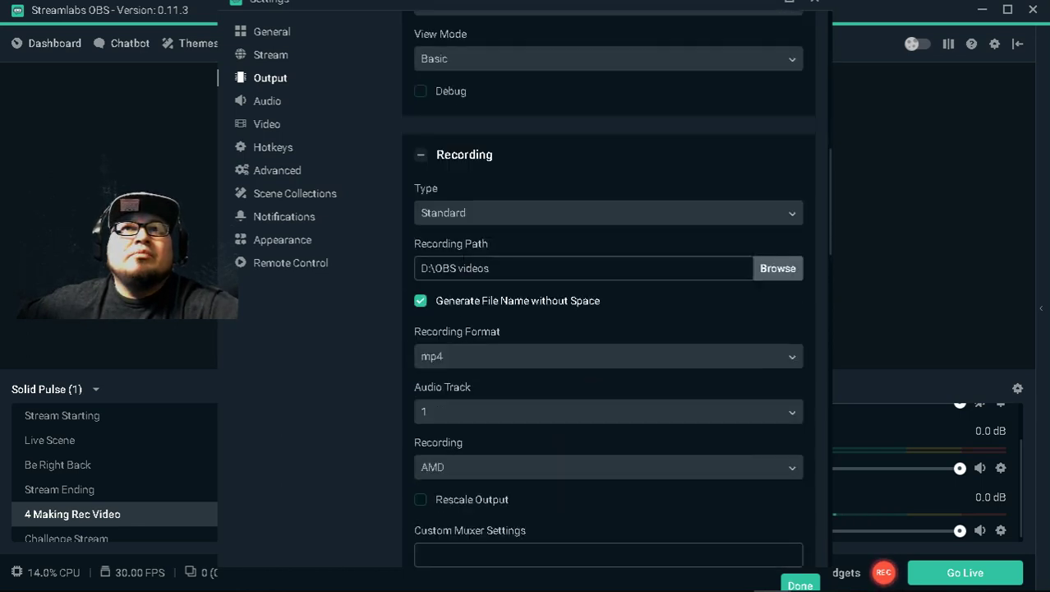
scroll(462, 219, "down", 1)
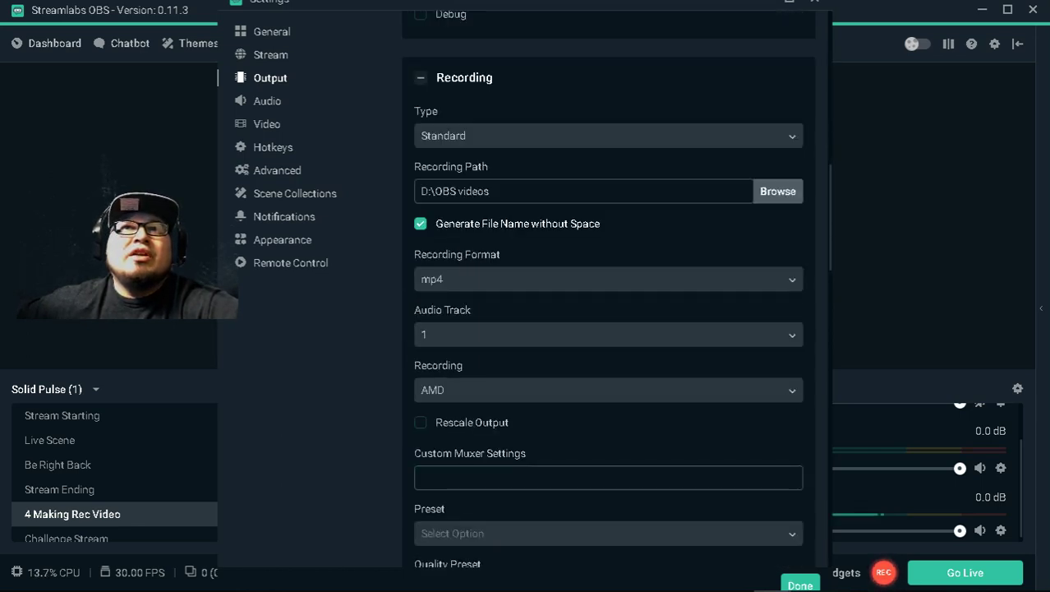
scroll(501, 238, "down", 1)
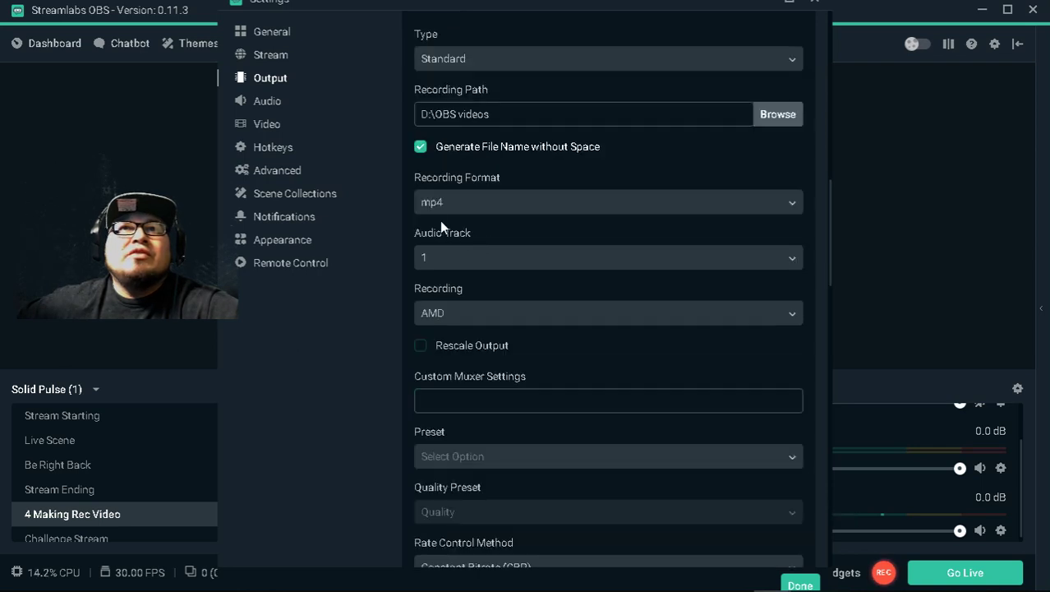
scroll(448, 240, "down", 1)
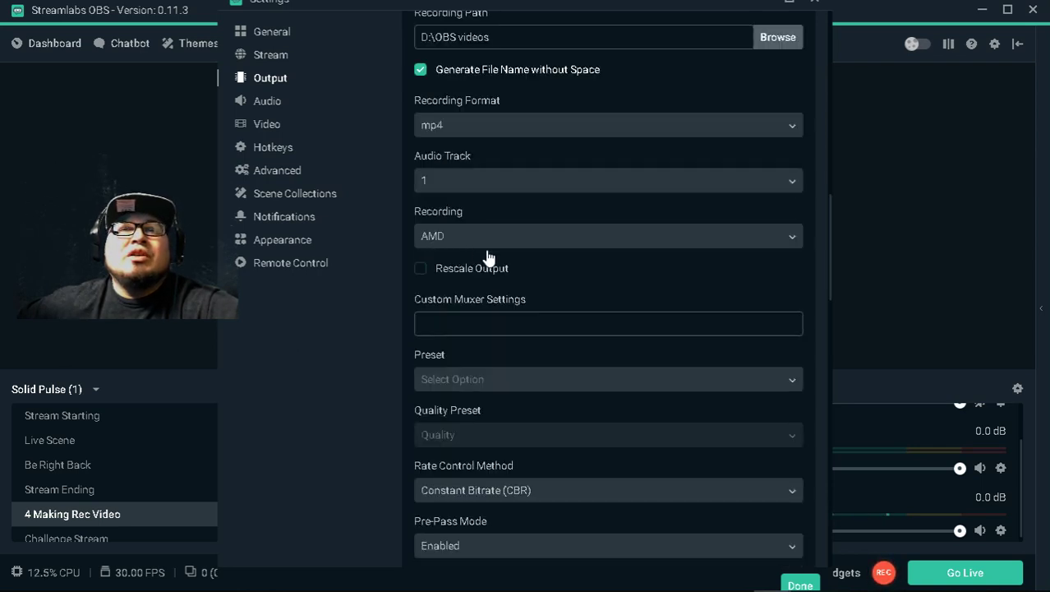
scroll(493, 261, "down", 1)
scroll(501, 266, "down", 1)
scroll(444, 275, "down", 1)
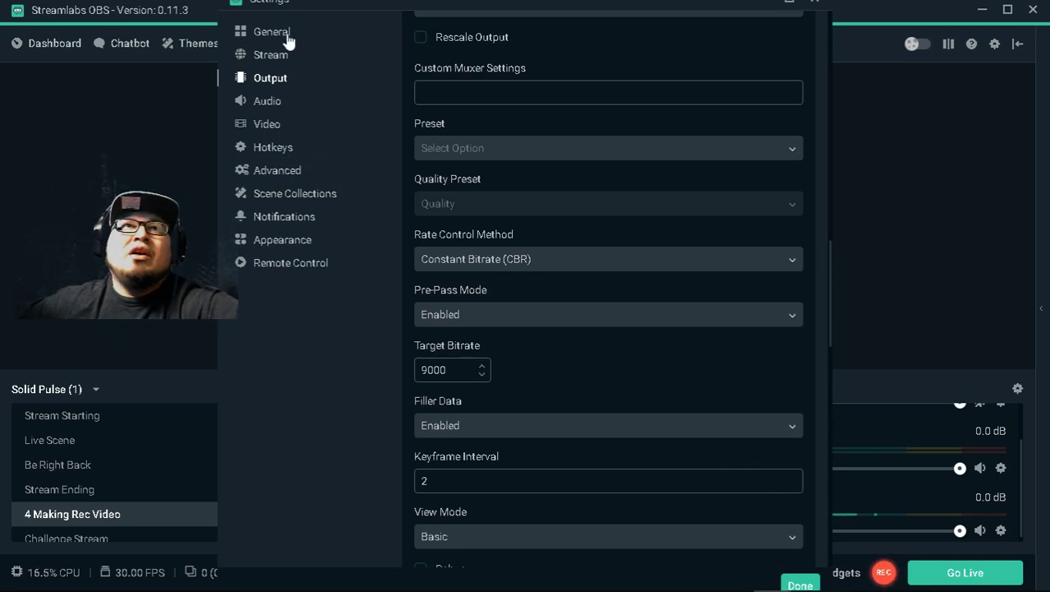
left_click(800, 584)
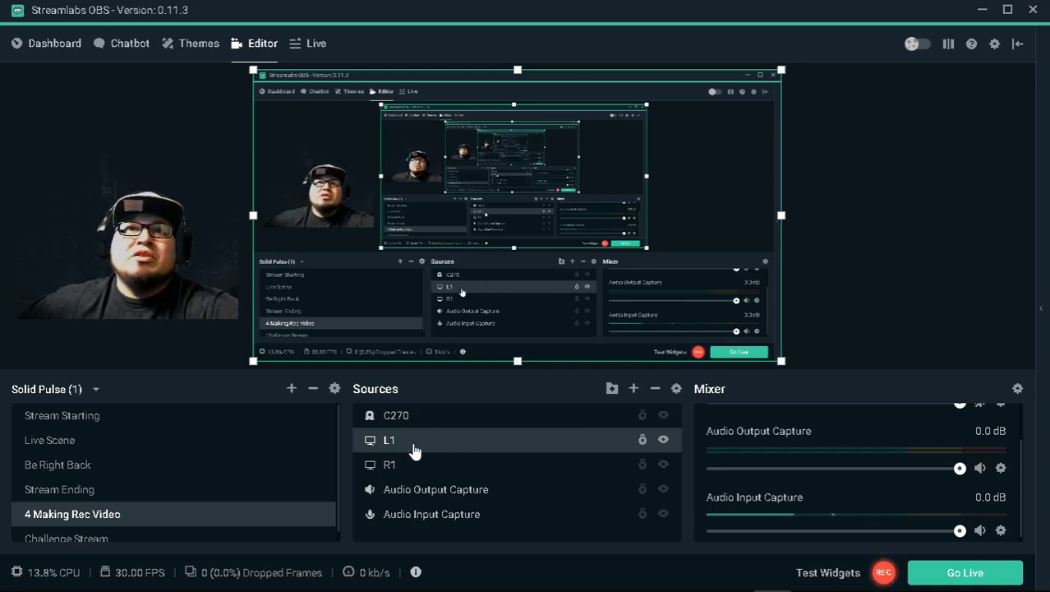
Check which devices the Audio Output Capture and Audio Input Capture sources use
double_click(429, 491)
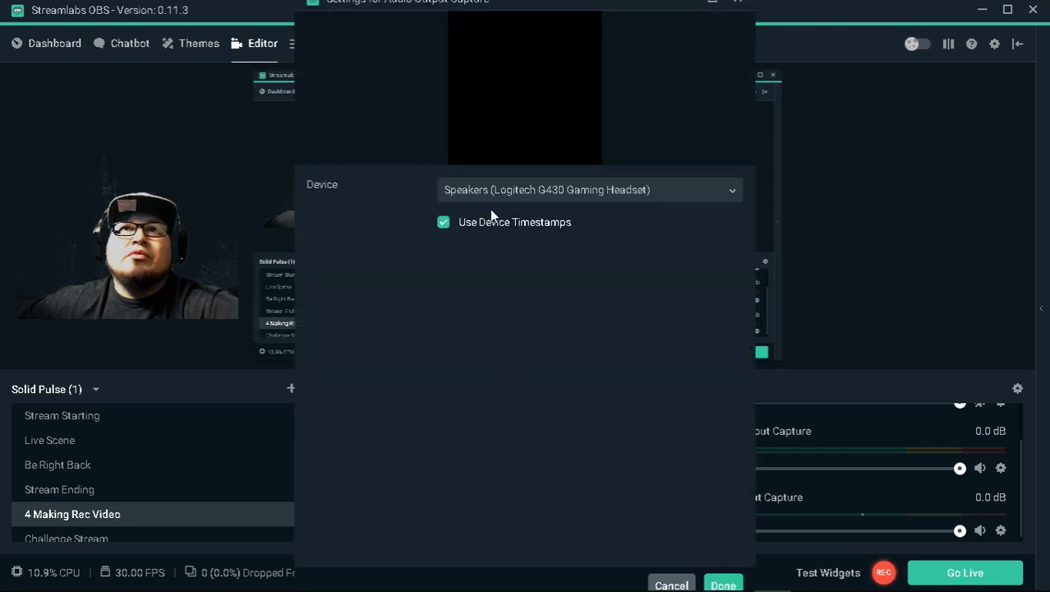
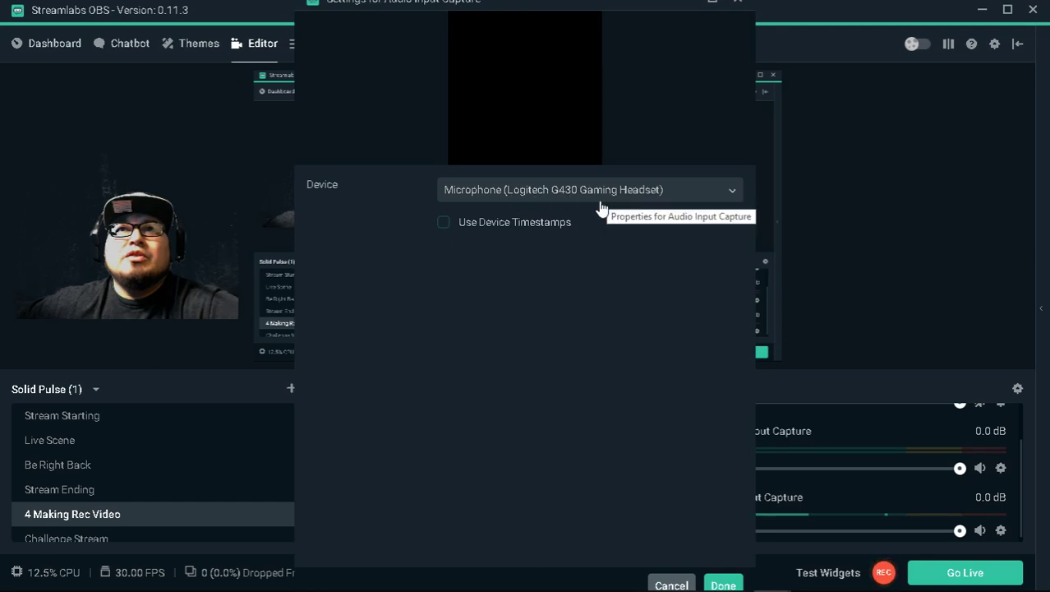
left_click(734, 583)
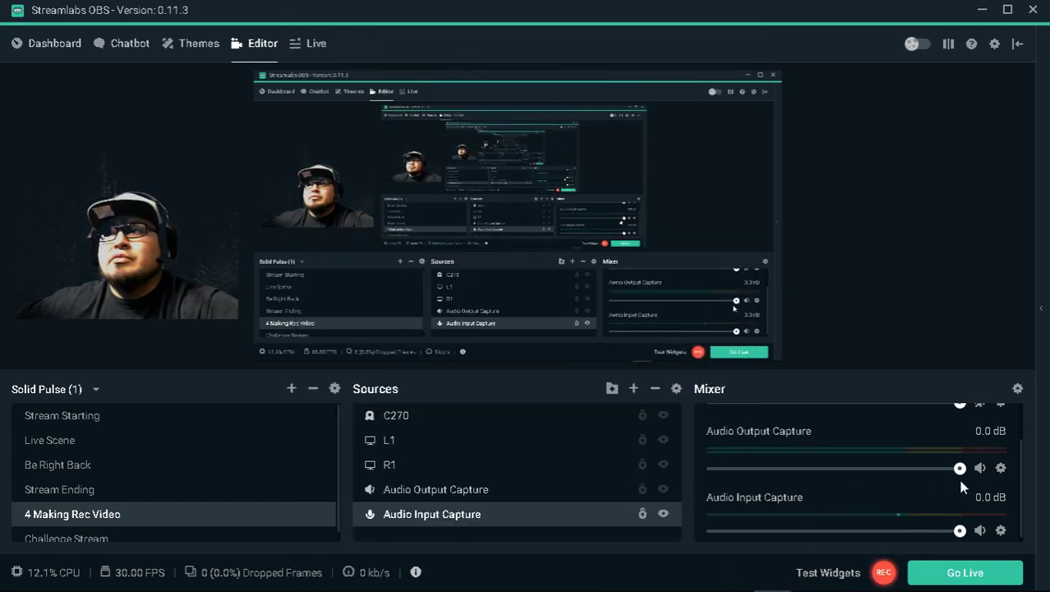
scroll(957, 475, "down", 1)
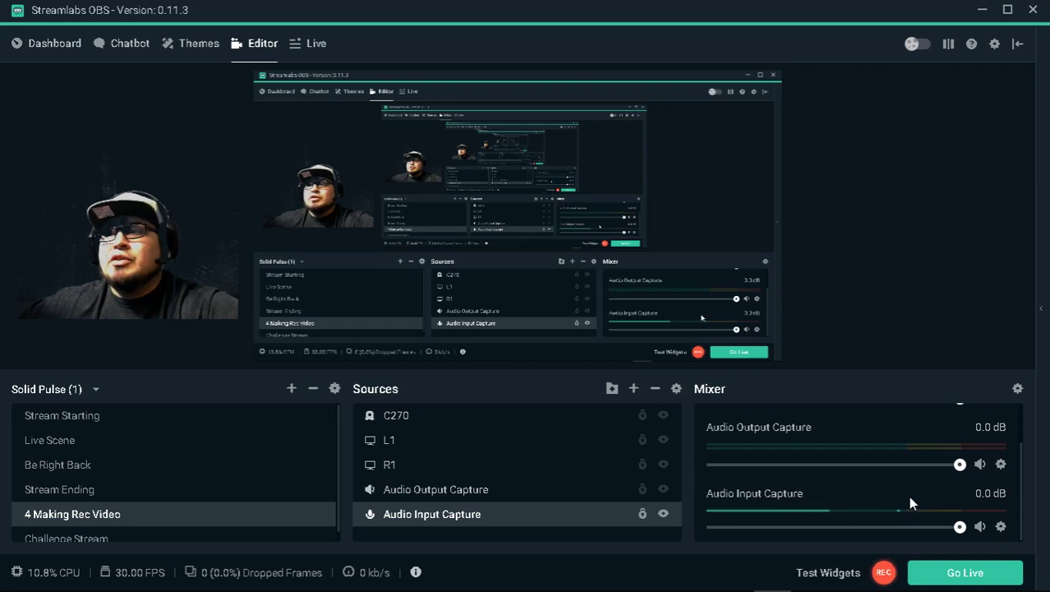
Inspect the Noise Suppression, Noise Gate and Compressor filter settings of the Audio Input Capture source
right_click(991, 524)
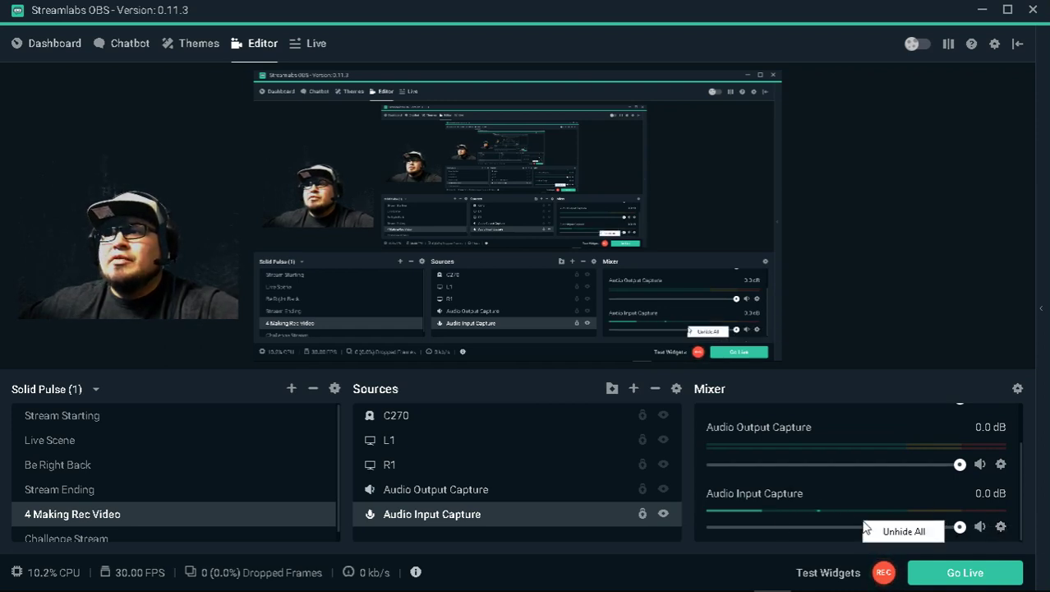
right_click(594, 515)
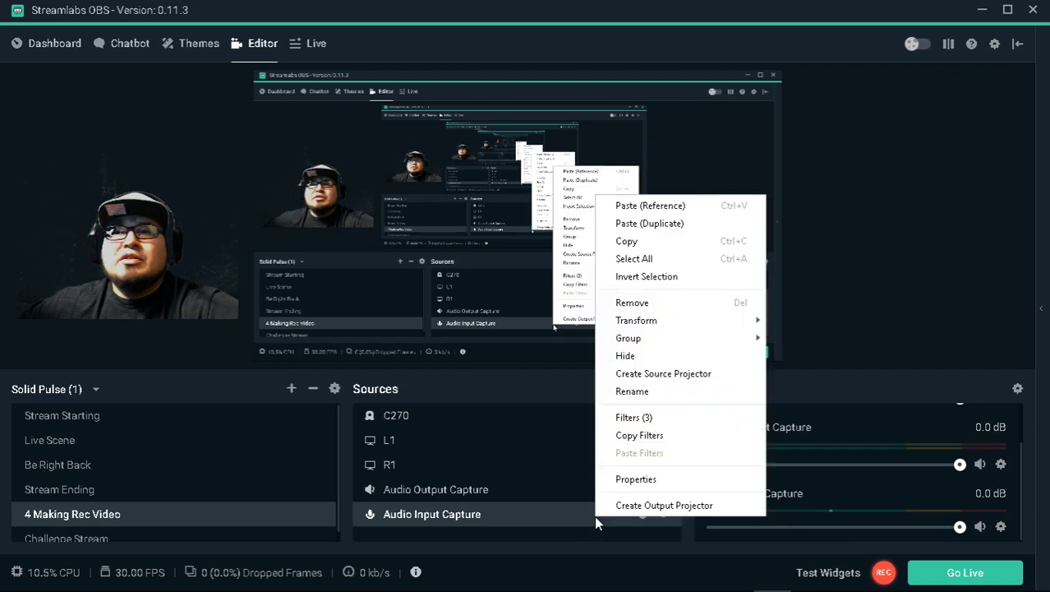
left_click(633, 417)
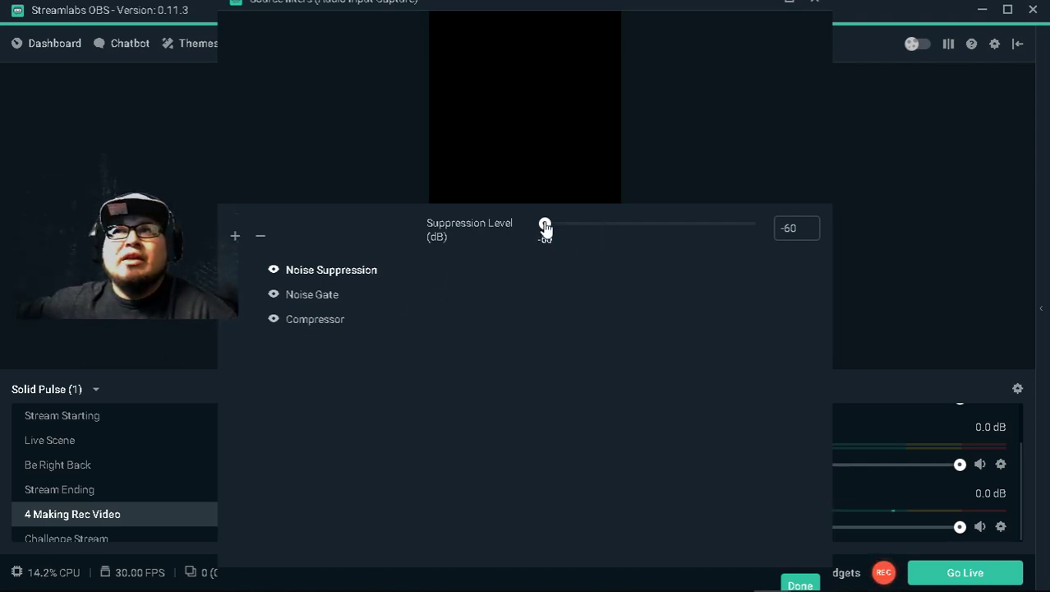
left_click(306, 297)
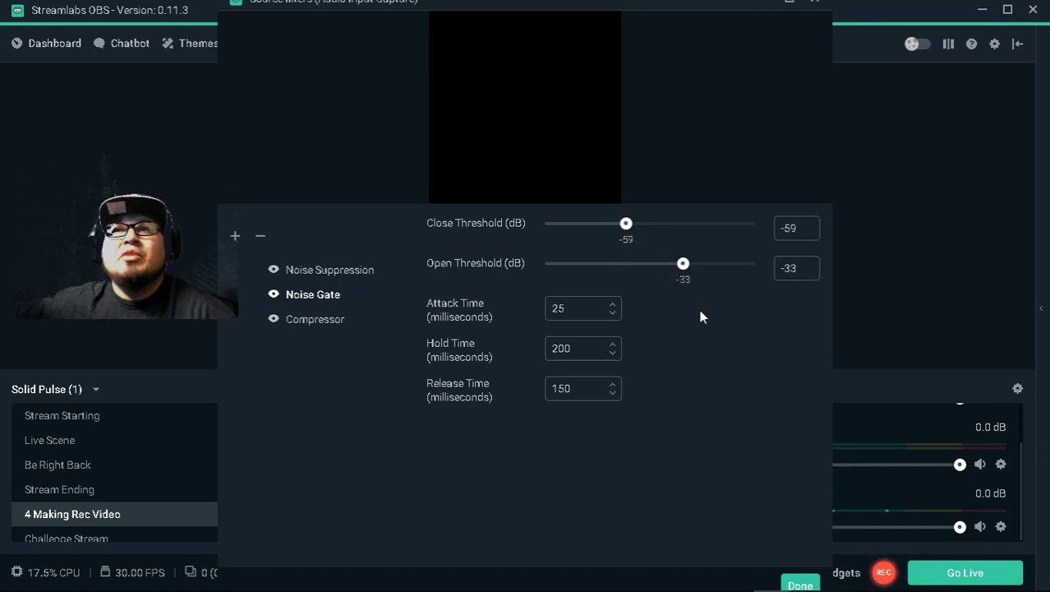
left_click(330, 322)
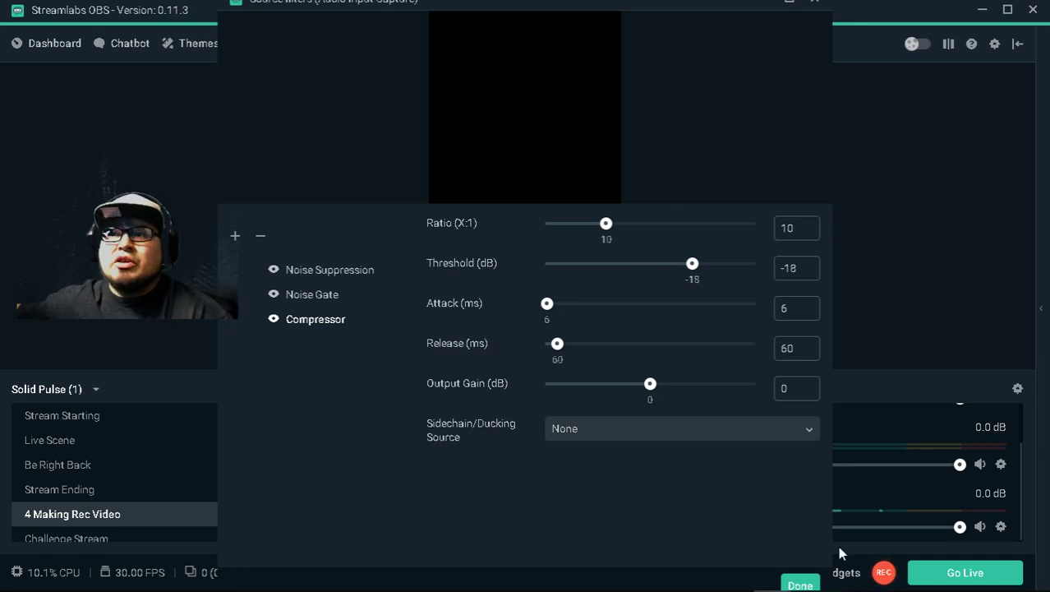
left_click(801, 584)
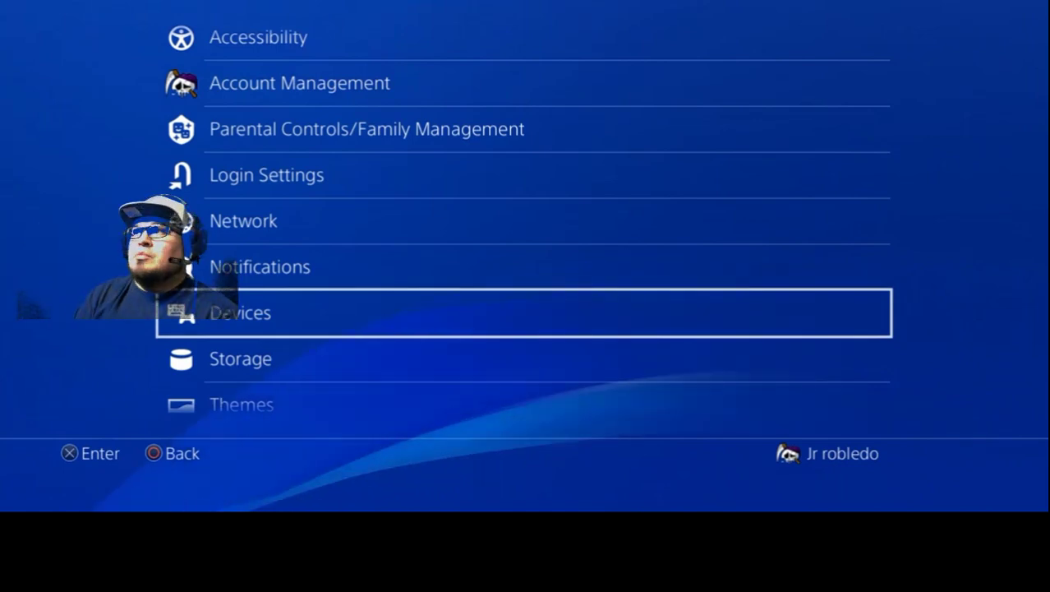
Open the Audio Devices page within the Devices settings of the PS4
key("Return")
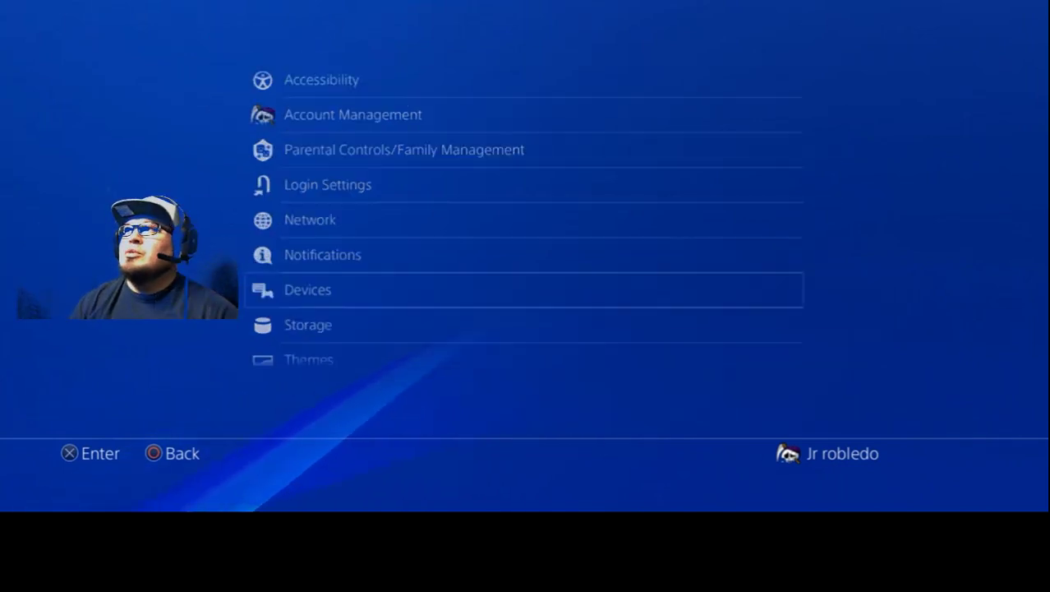
key("Down")
key("Return")
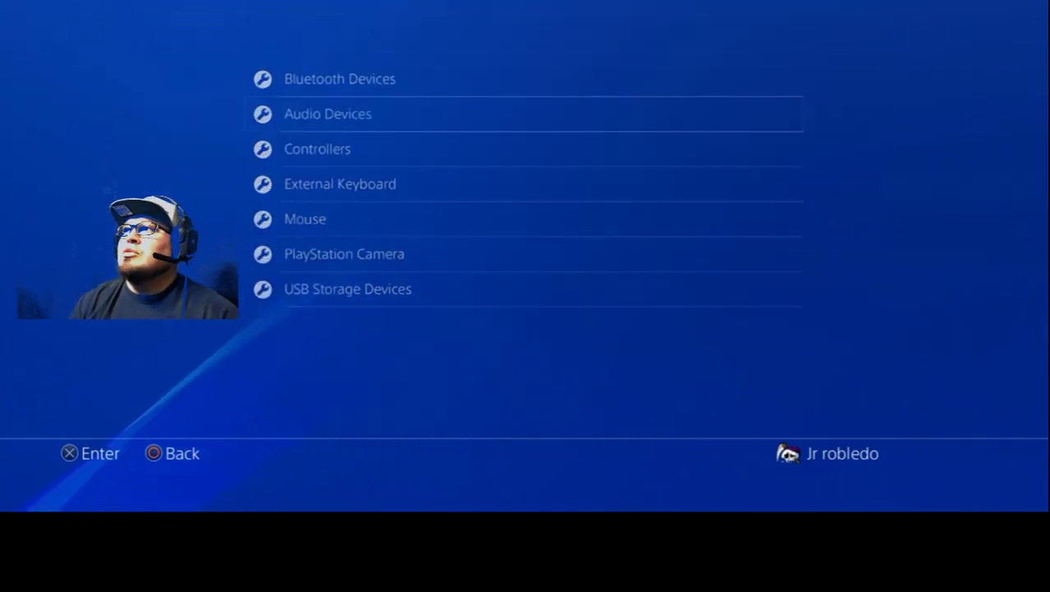
Examine the PS4 audio options for input and output device, microphone level, headphone output and automatic output switching
key("Up")
key("Down")
key("Down")
key("Down")
key("Down")
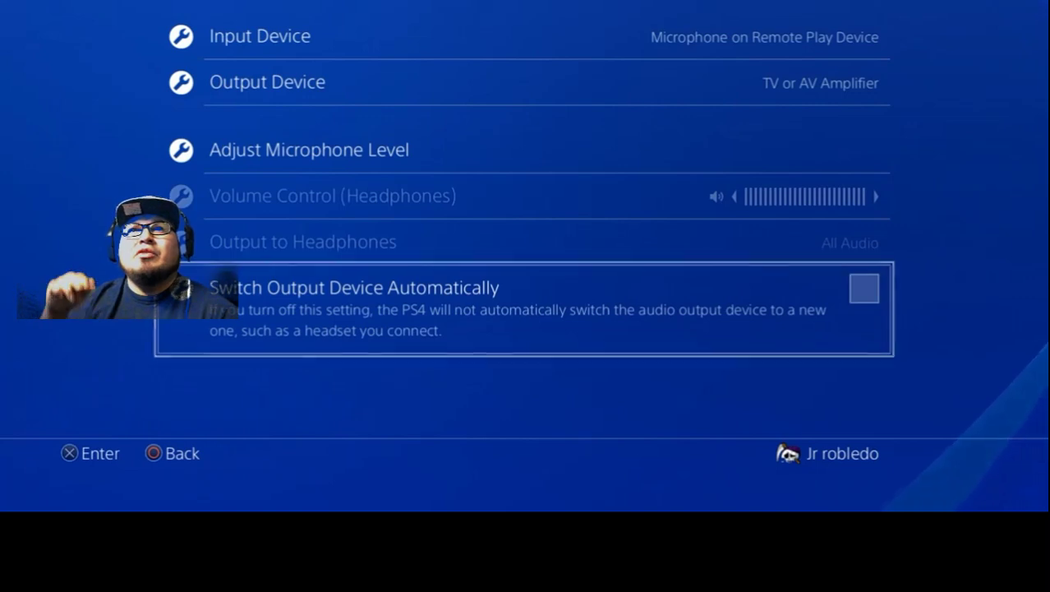
key("Up")
key("Up")
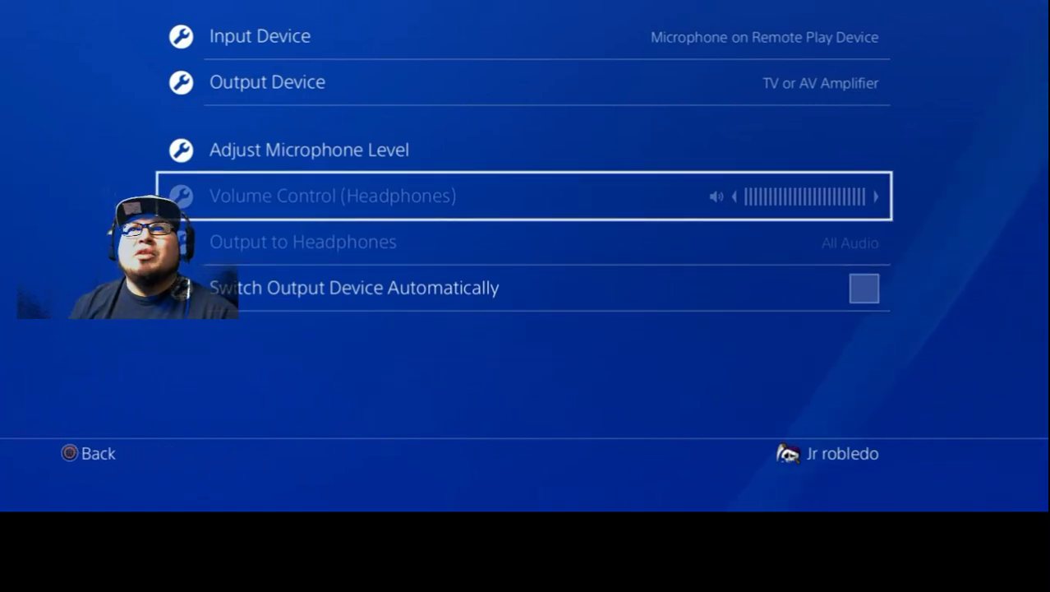
key("Up")
key("Down")
key("Down")
key("Down")
key("Up")
key("Up")
key("Up")
key("Up")
key("Up")
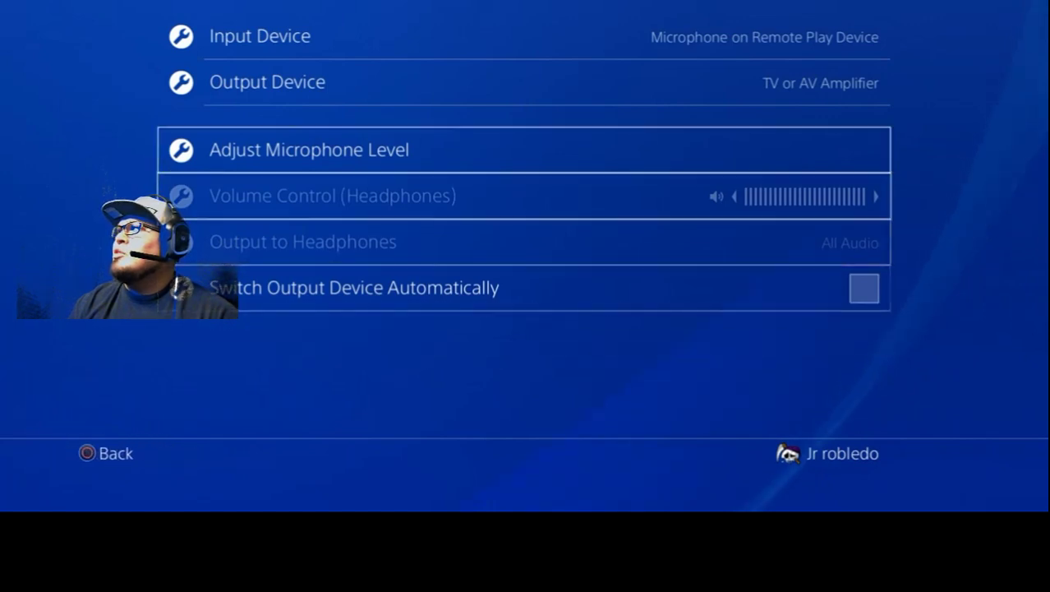
Check the Input Device and Output Device settings on the PS4 Audio Devices page
key("Down")
key("Up")
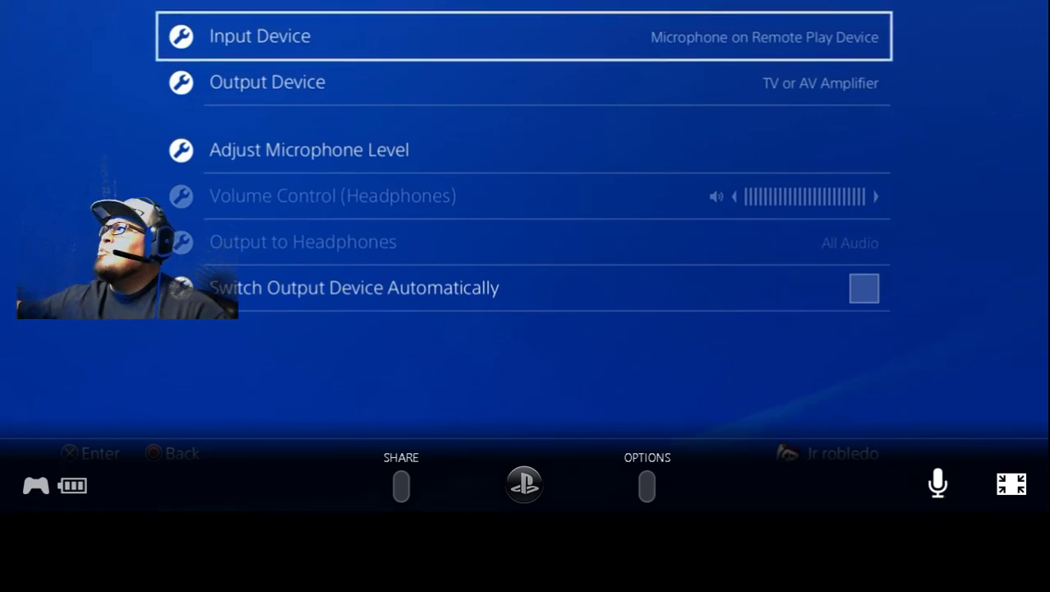
key("Down")
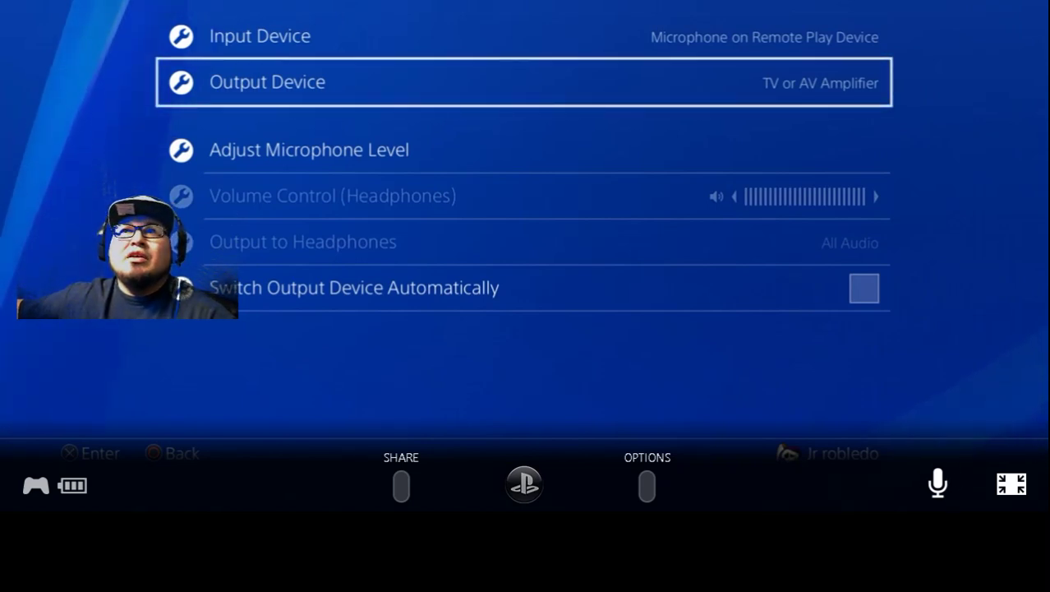
key("Up")
key("Down")
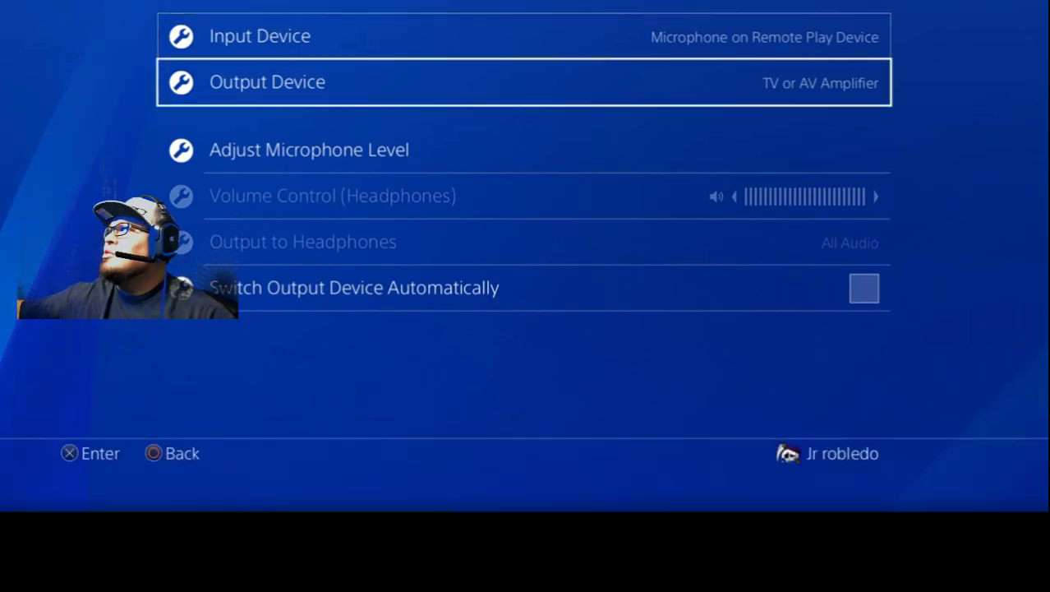
key("Up")
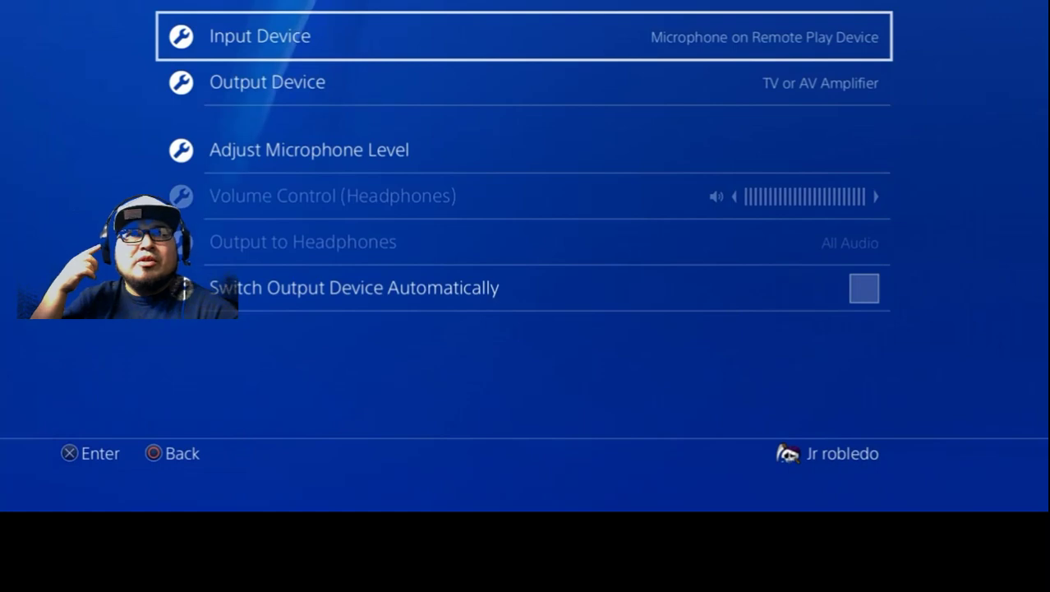
Leave the Audio Devices settings and open the current party from the PS4 home screen's Party function
key("Escape")
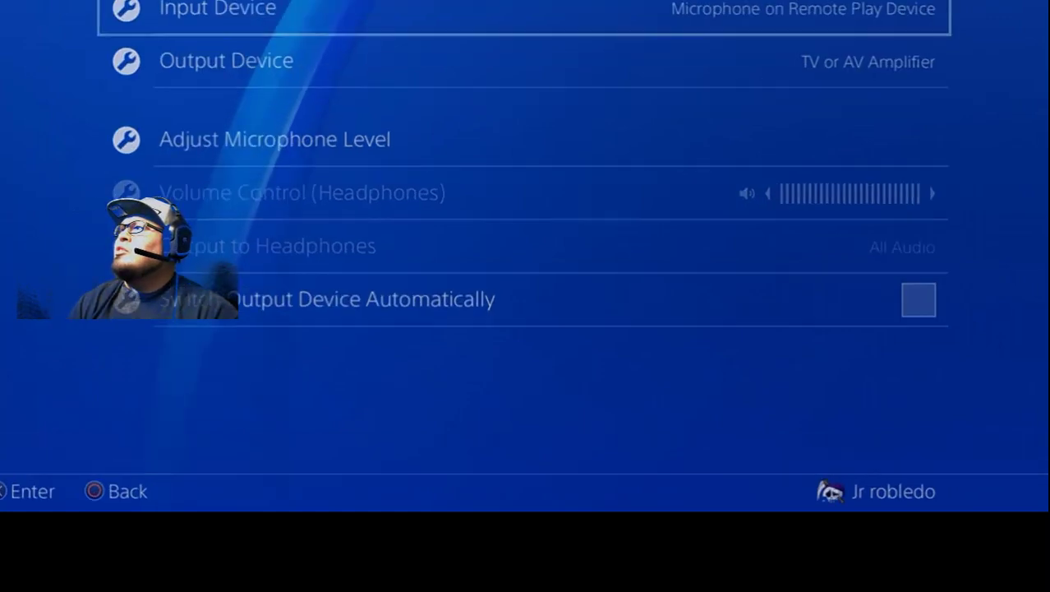
key("Up")
key("Left")
key("Left")
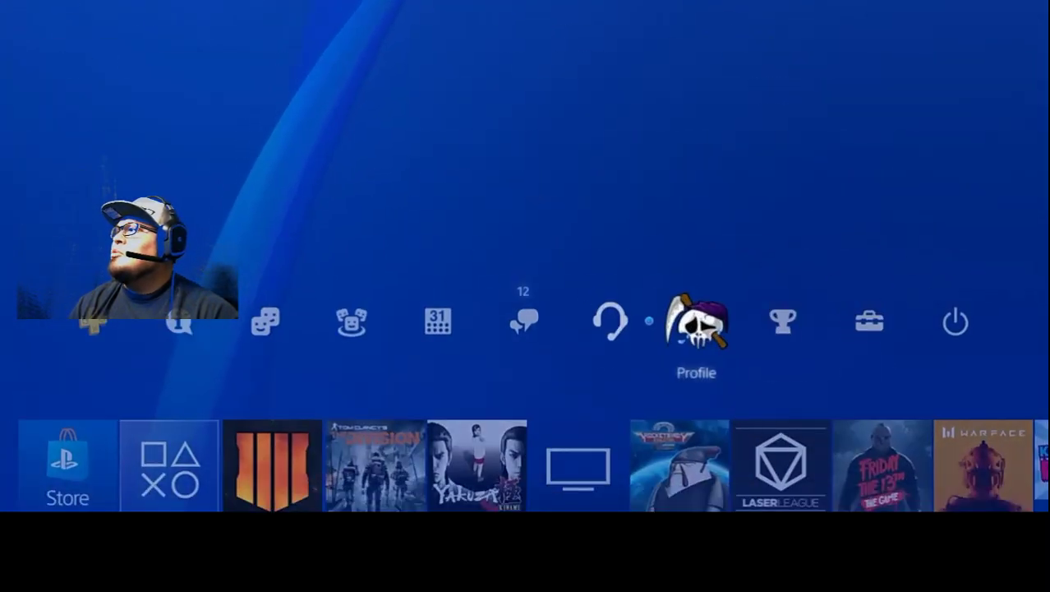
key("Left")
key("Return")
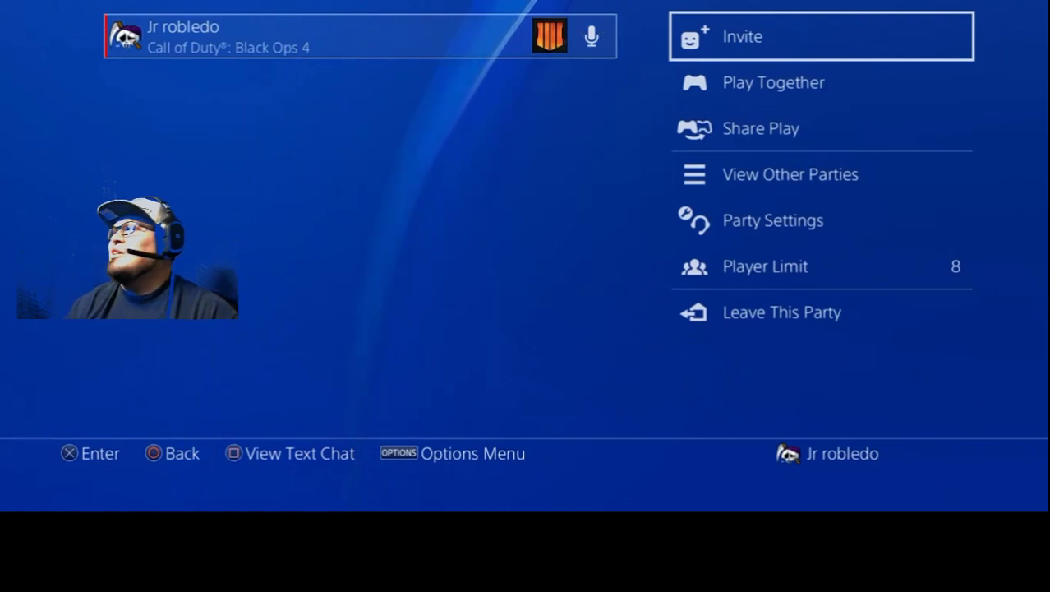
Check the microphone indicator of the first account in the party member list
key("Down")
key("Left")
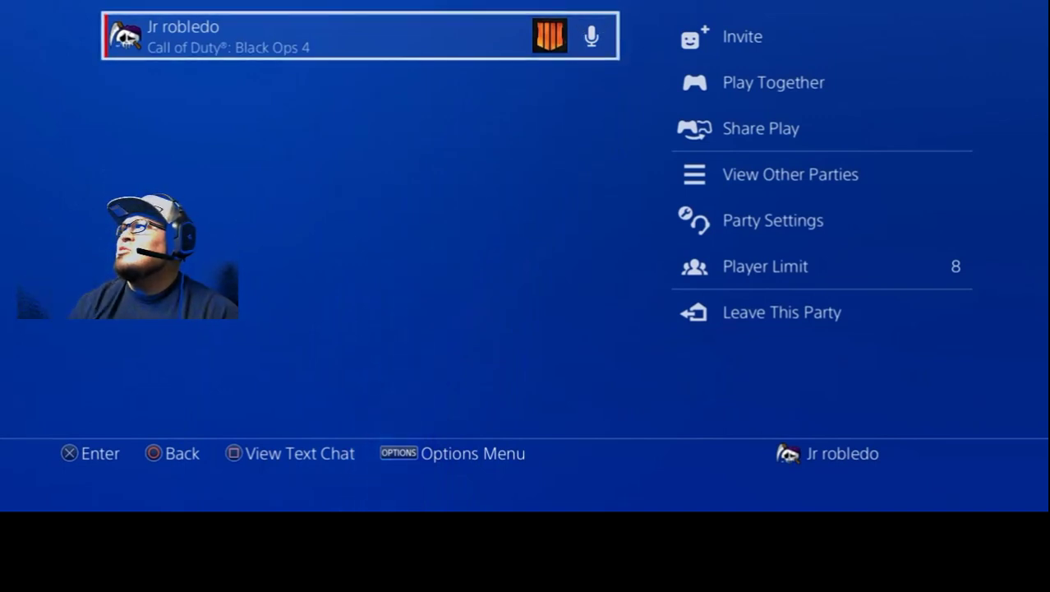
key("Right")
key("Left")
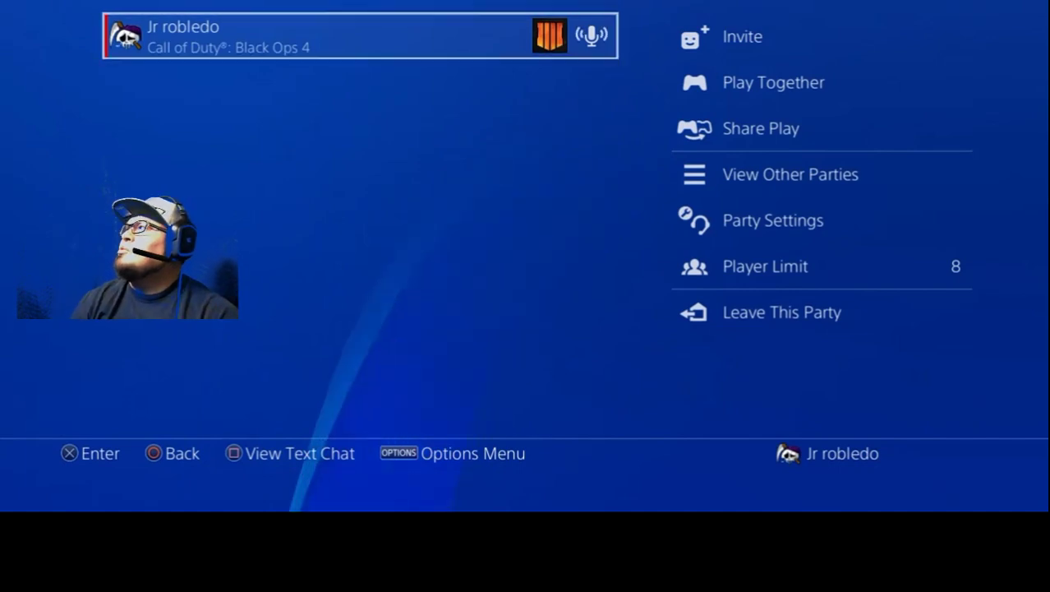
Invite the second account to the party from the All Friends list
key("Right")
key("Return")
key("Return")
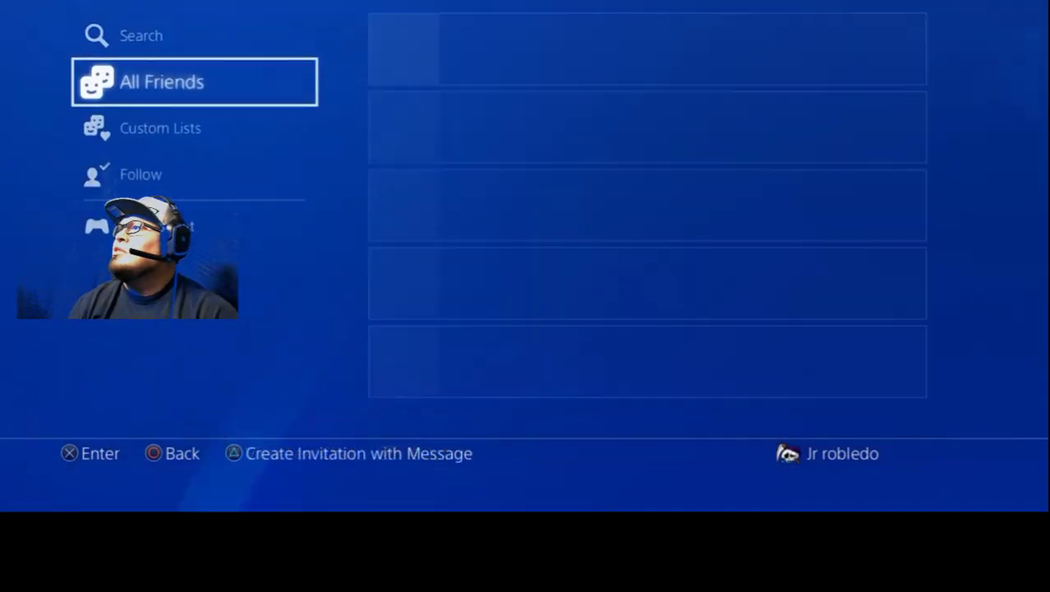
key("Down")
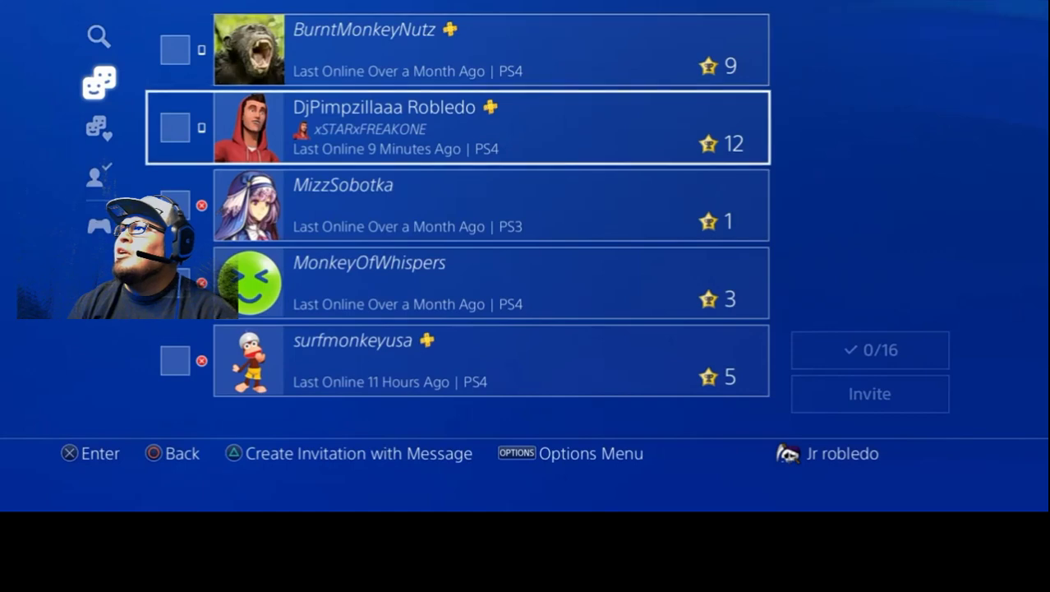
key("Return")
key("Right")
key("Return")
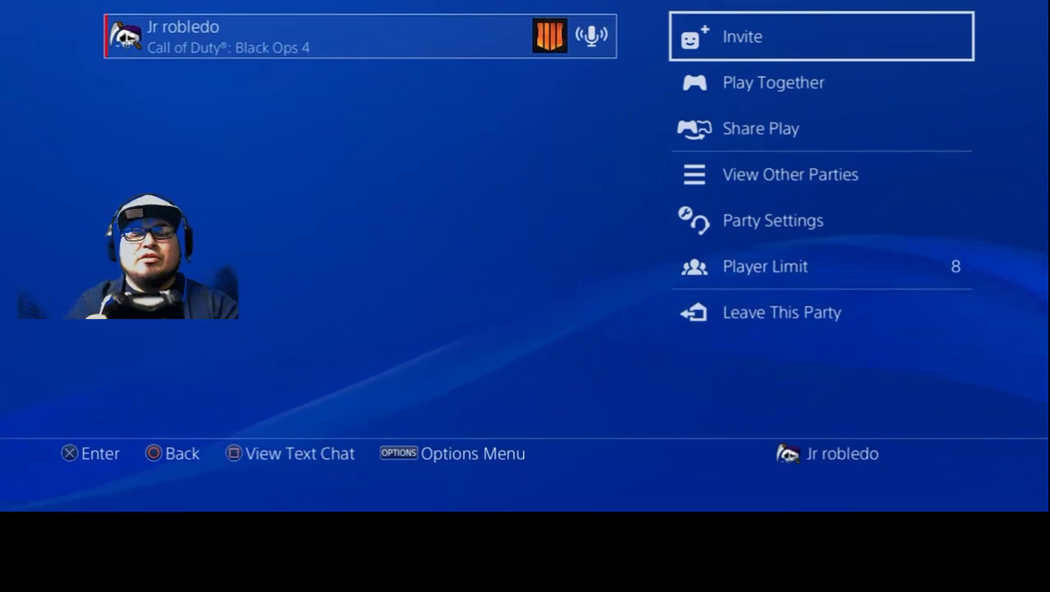
Leave the party screen and switch to the home screen of the second PS4 account
key("Escape")
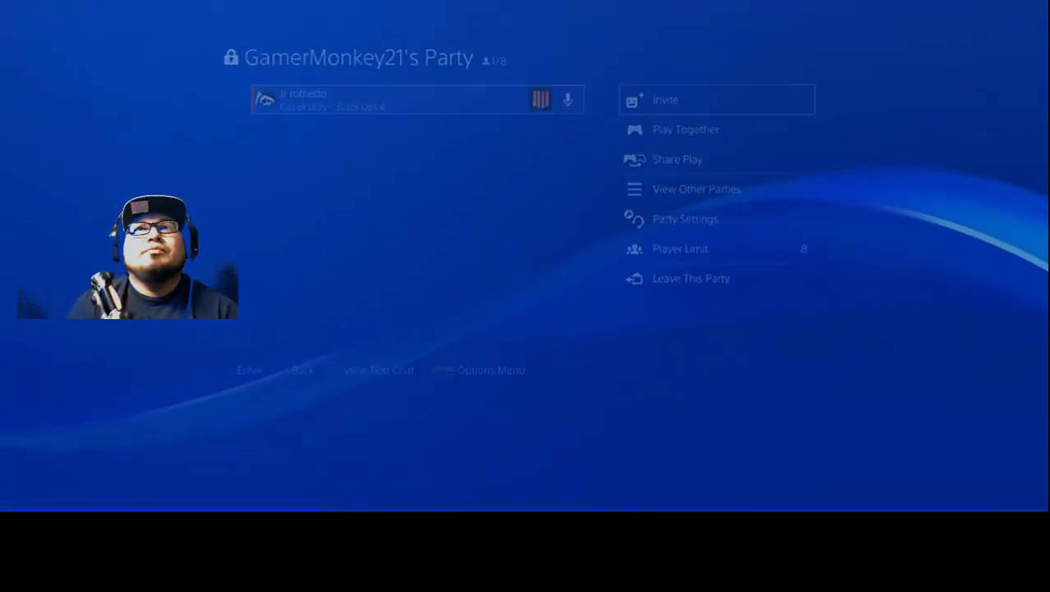
key("Return")
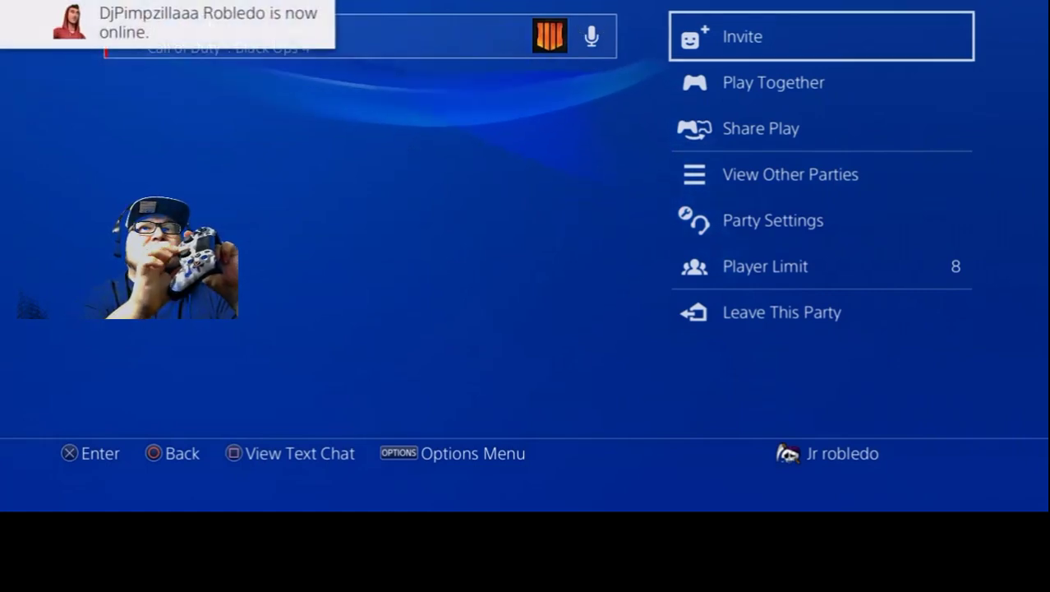
key("Escape")
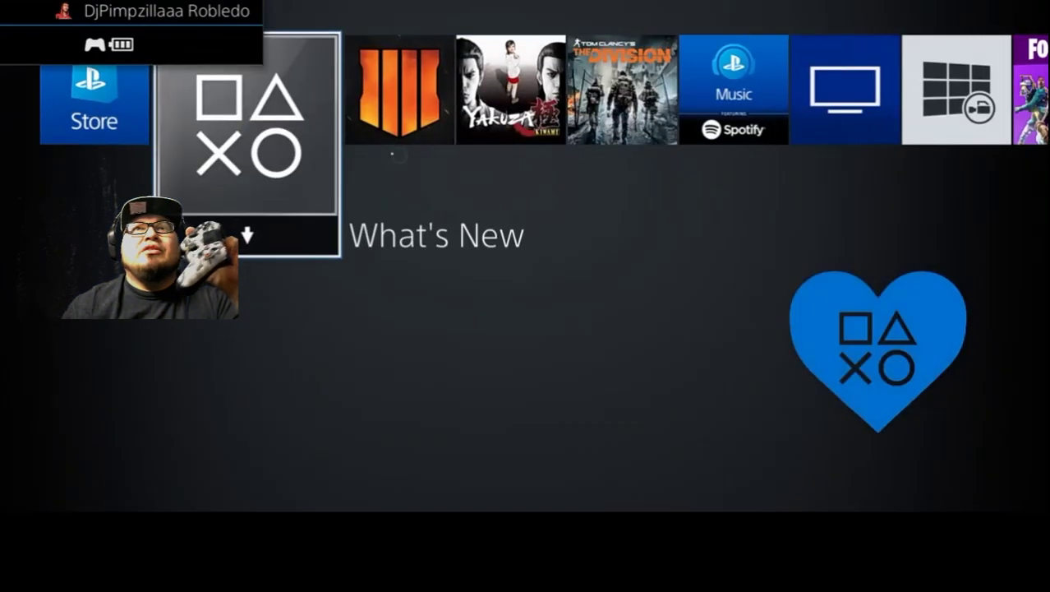
key("Right")
key("Left")
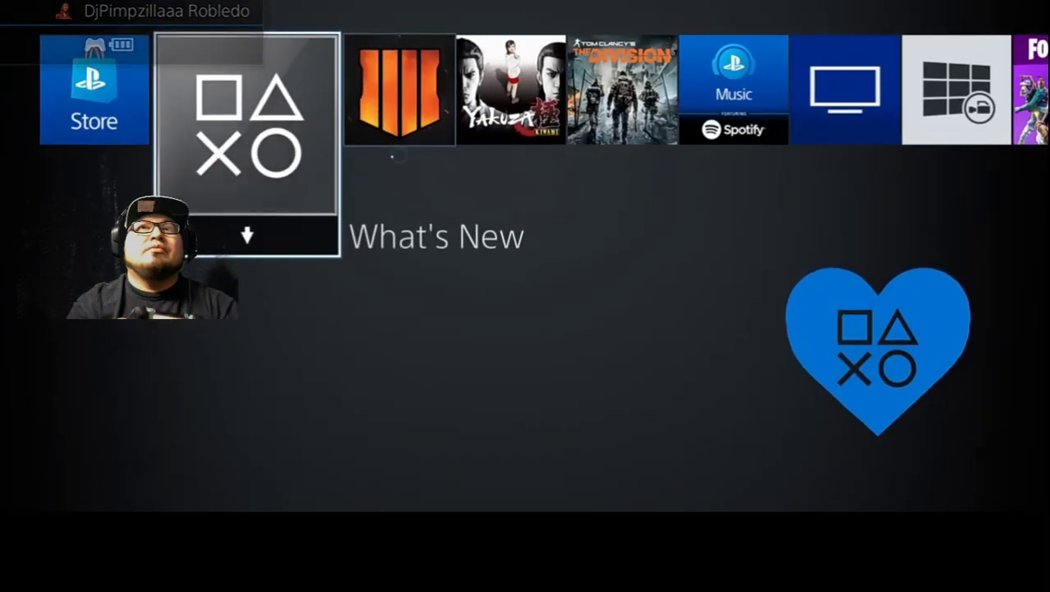
Open Party from the second account and join the first account's existing party
key("Right")
key("Up")
key("Right")
key("Right")
key("Right")
key("Right")
key("Right")
key("Right")
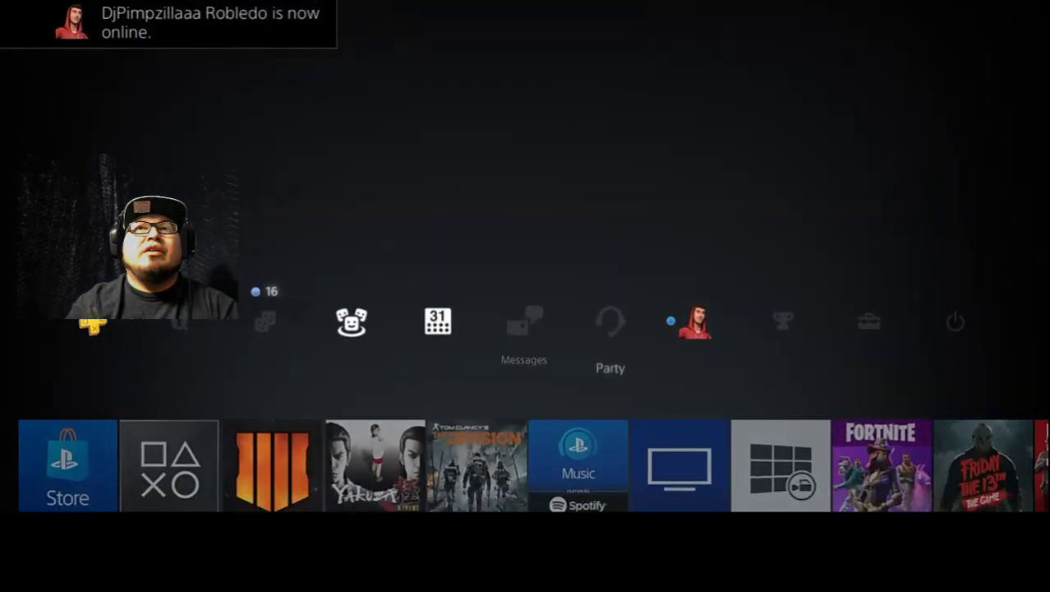
key("Left")
key("Return")
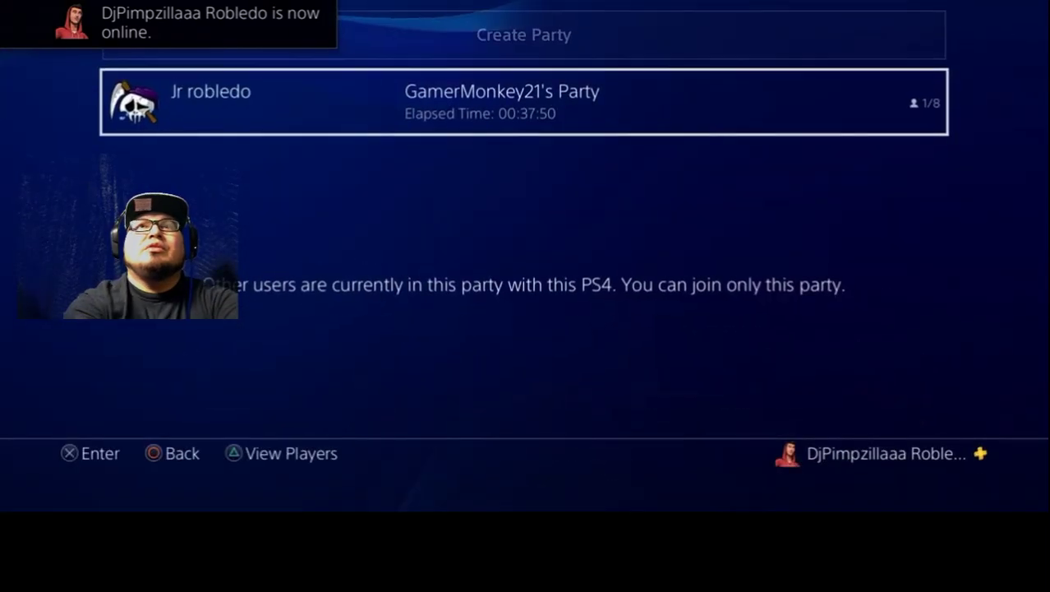
key("Return")
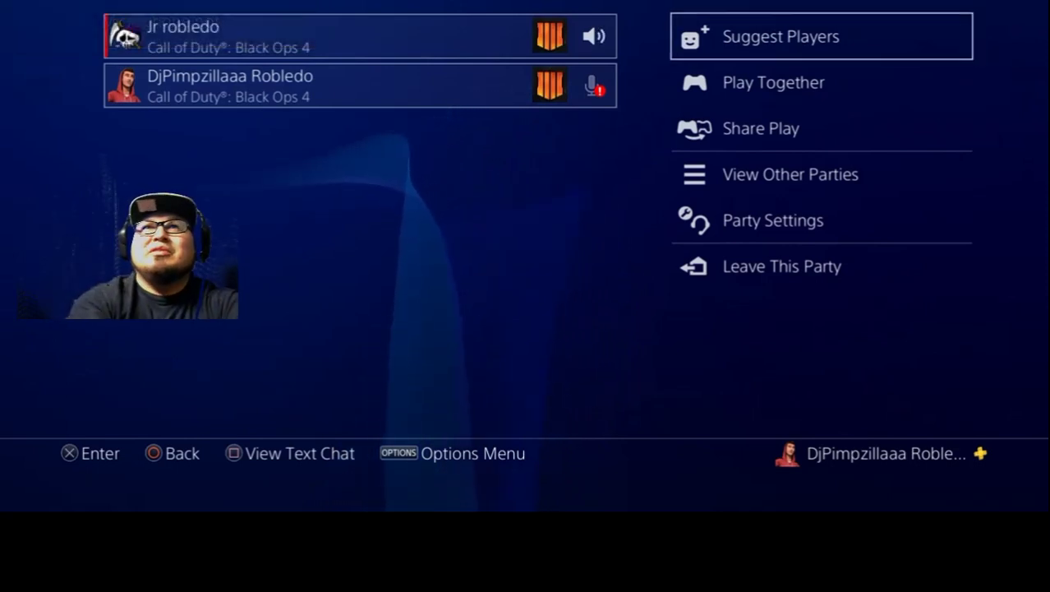
Mute the first account in the party member list while using the second account
left_click(360, 36)
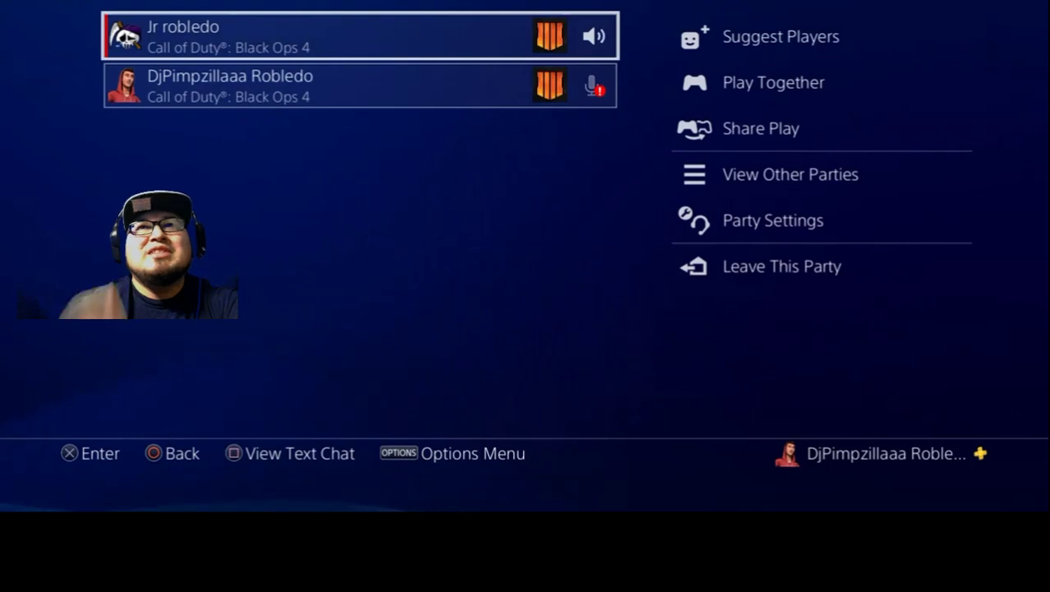
key("Return")
key("Return")
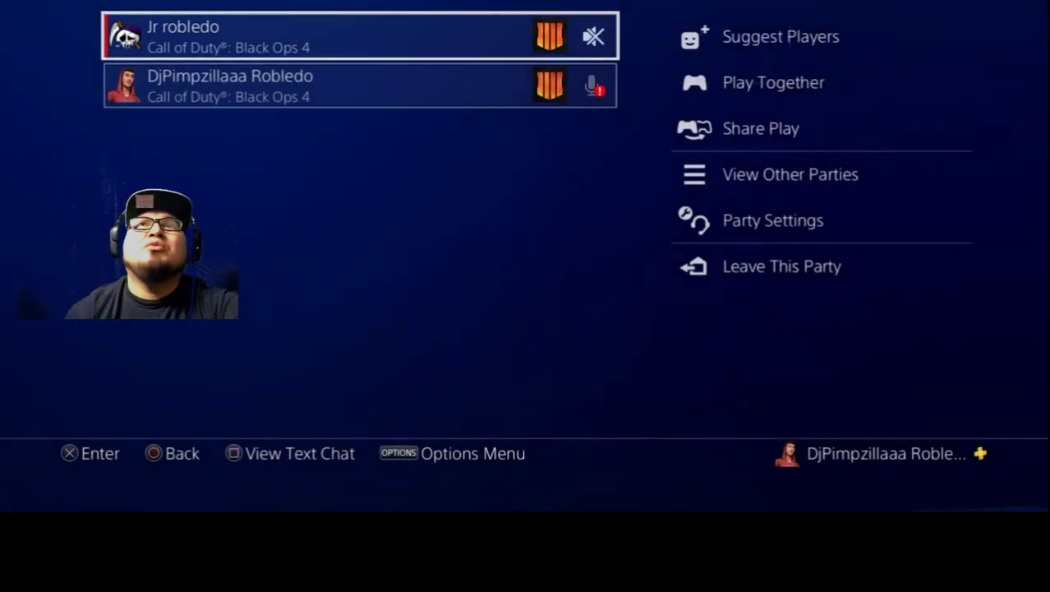
Compare the mute and microphone indicators of the two accounts in the party member list
key("Down")
key("Up")
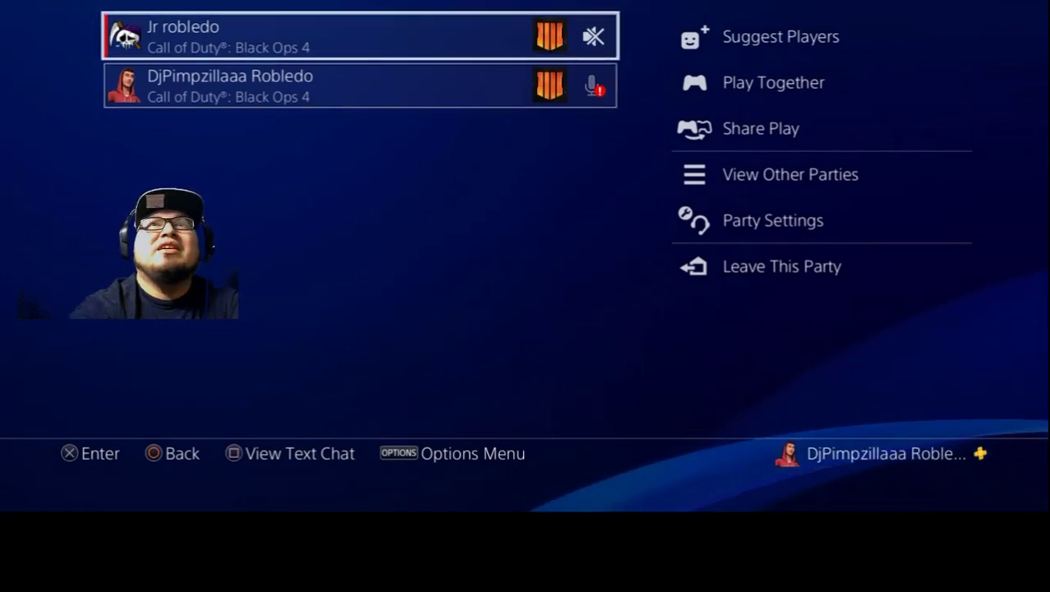
key("Down")
key("Up")
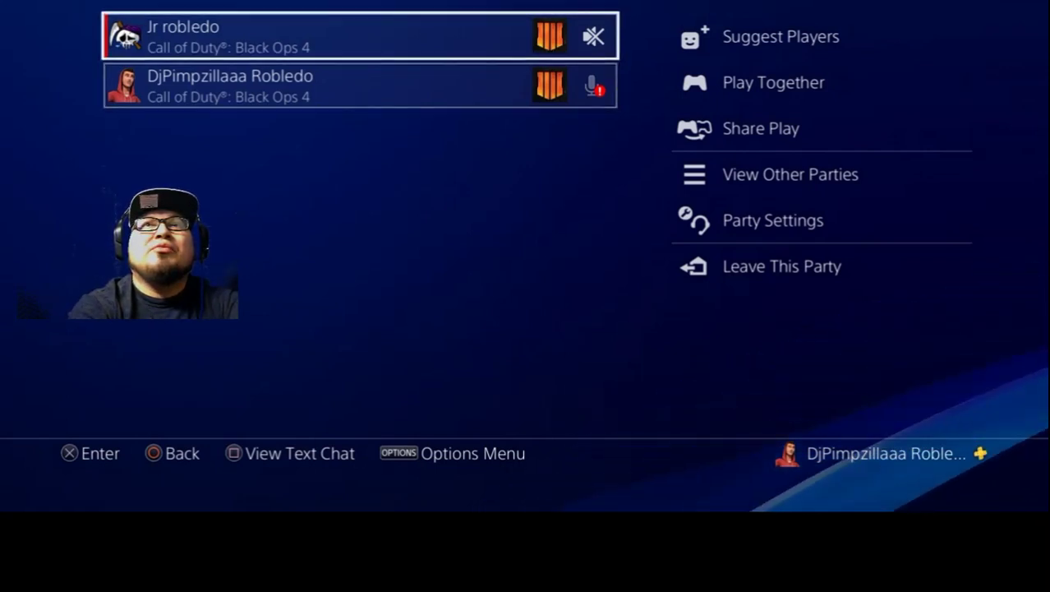
key("Down")
key("Up")
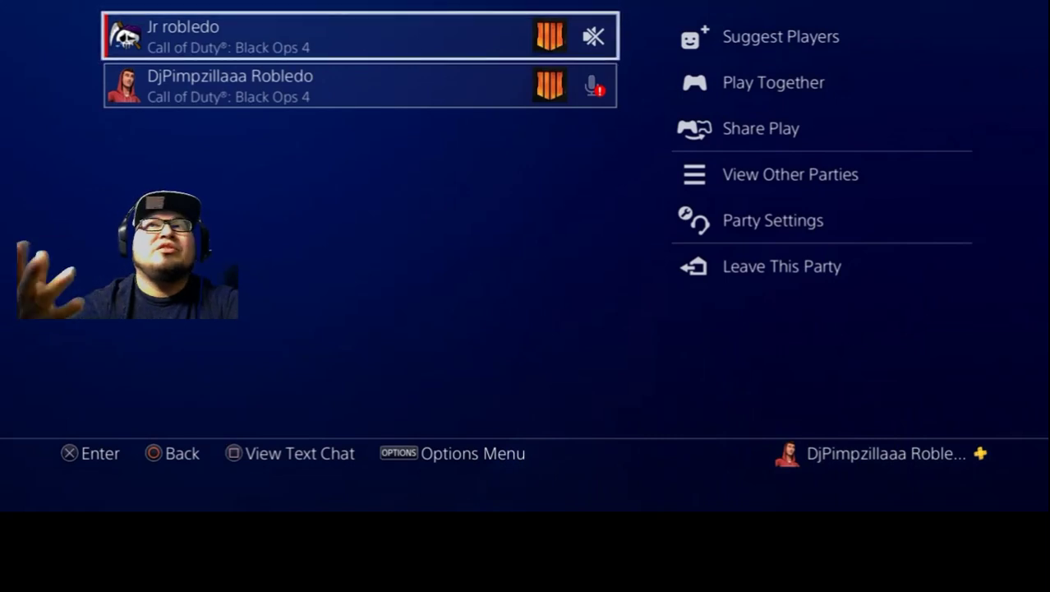
key("Down")
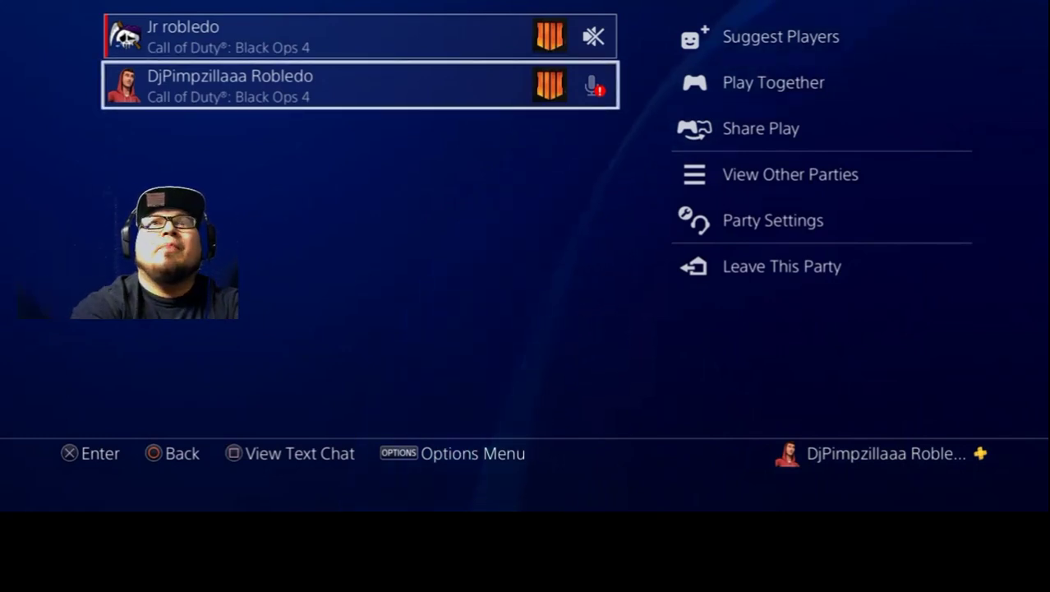
left_click(359, 35)
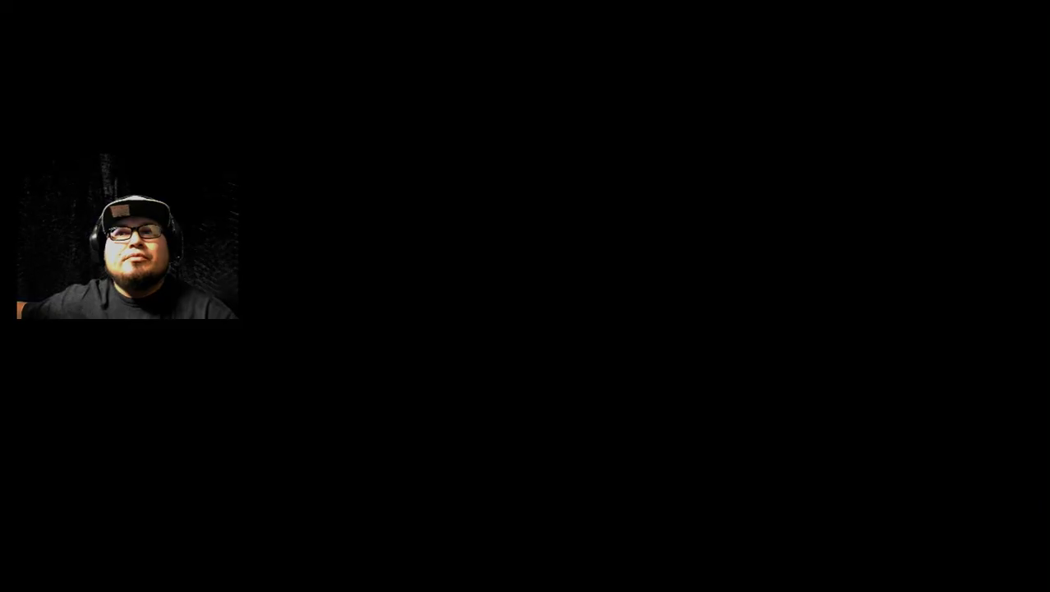
Switch to Streamlabs OBS and make the L1 source visible in the 4 Making Rec Video scene
left_click(664, 439)
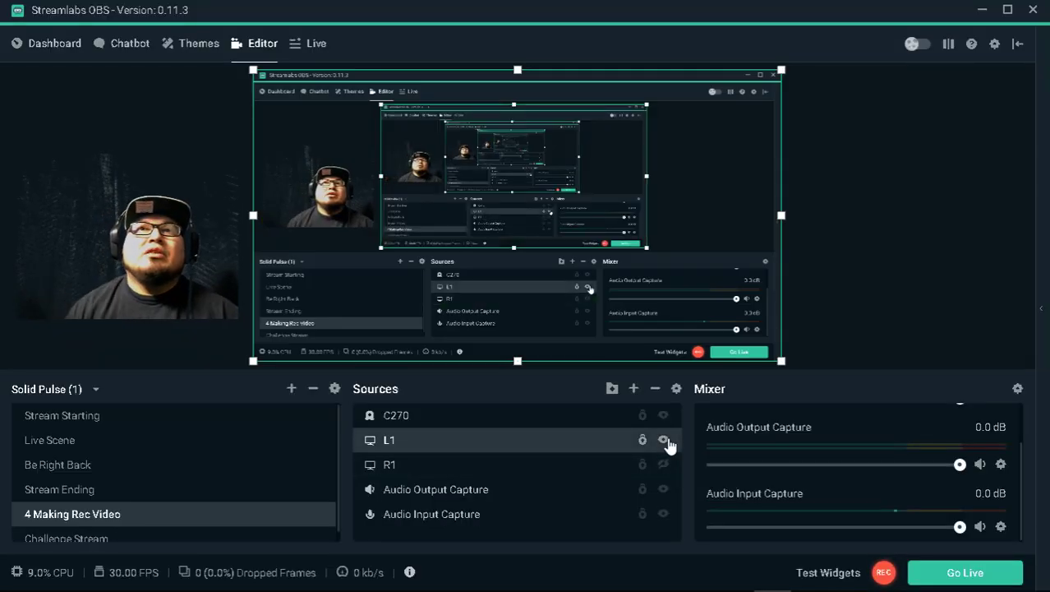